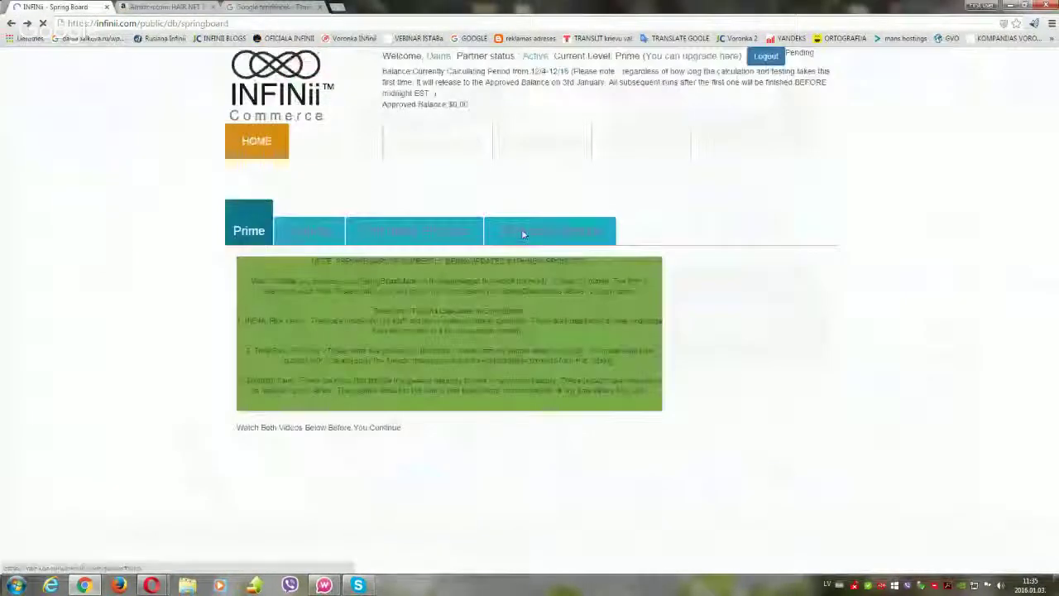
scroll(465, 306, down, 4)
scroll(466, 306, down, 2)
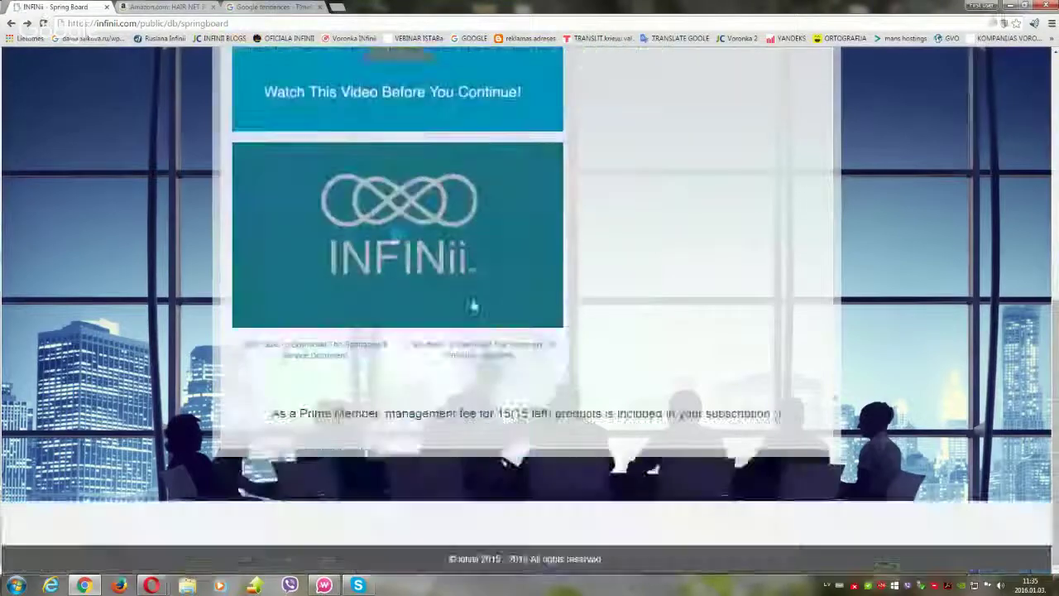
scroll(489, 303, up, 5)
scroll(484, 307, up, 1)
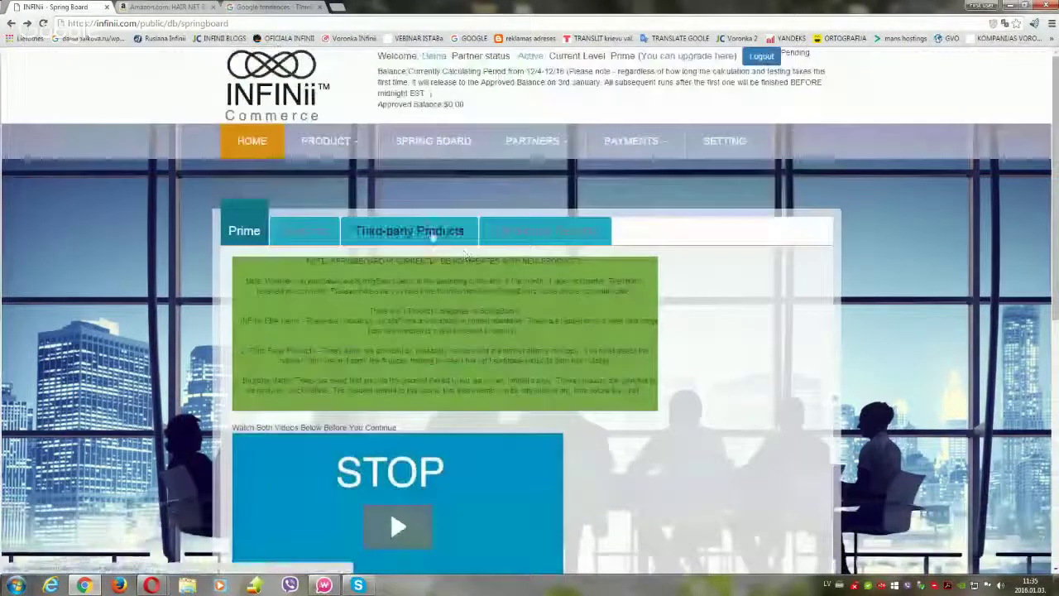
scroll(461, 266, down, 2)
scroll(460, 266, down, 4)
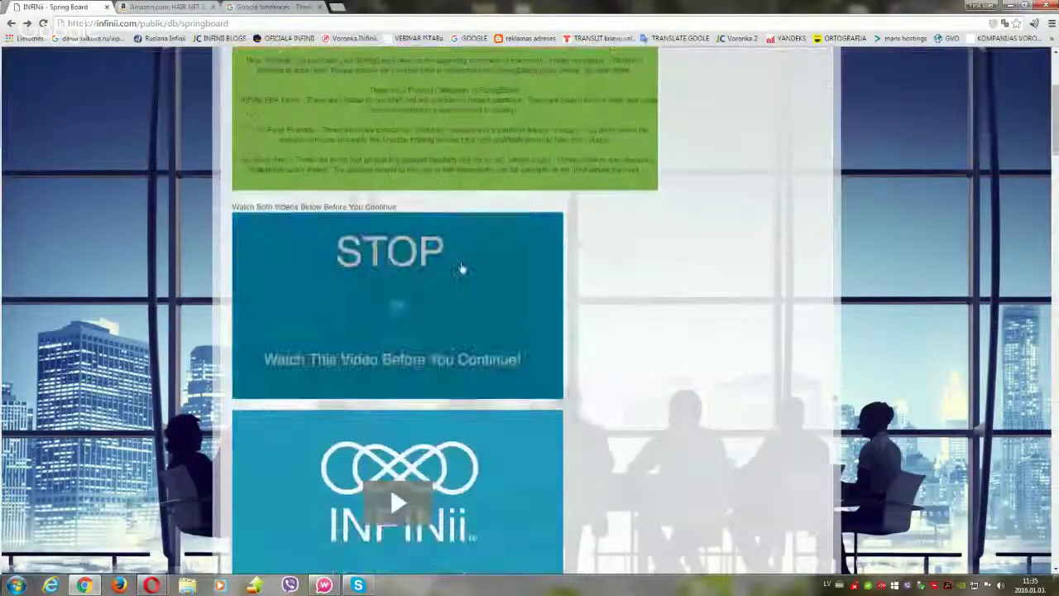
scroll(488, 252, down, 4)
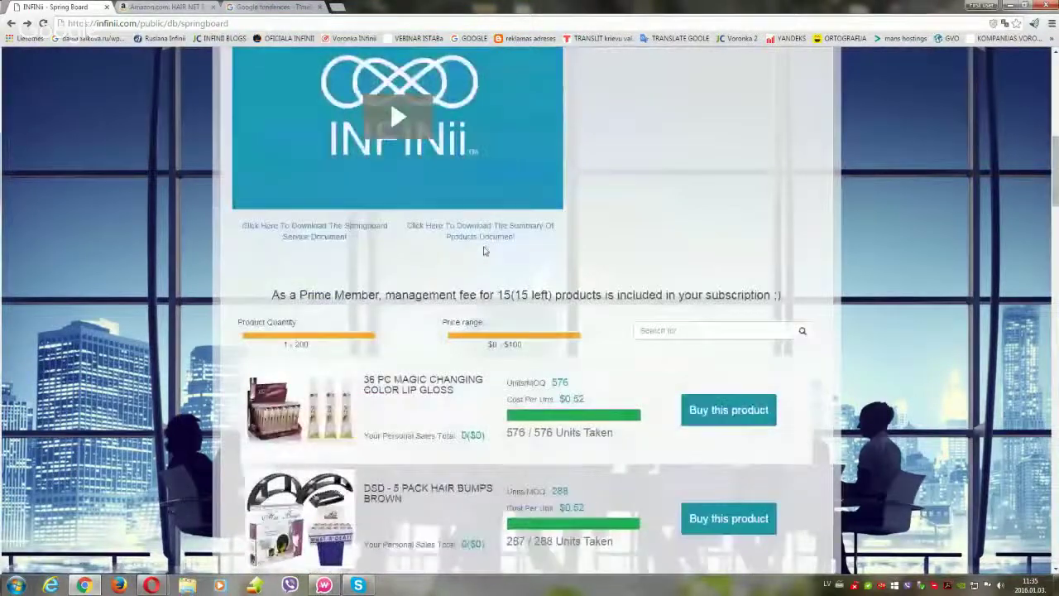
scroll(505, 256, down, 5)
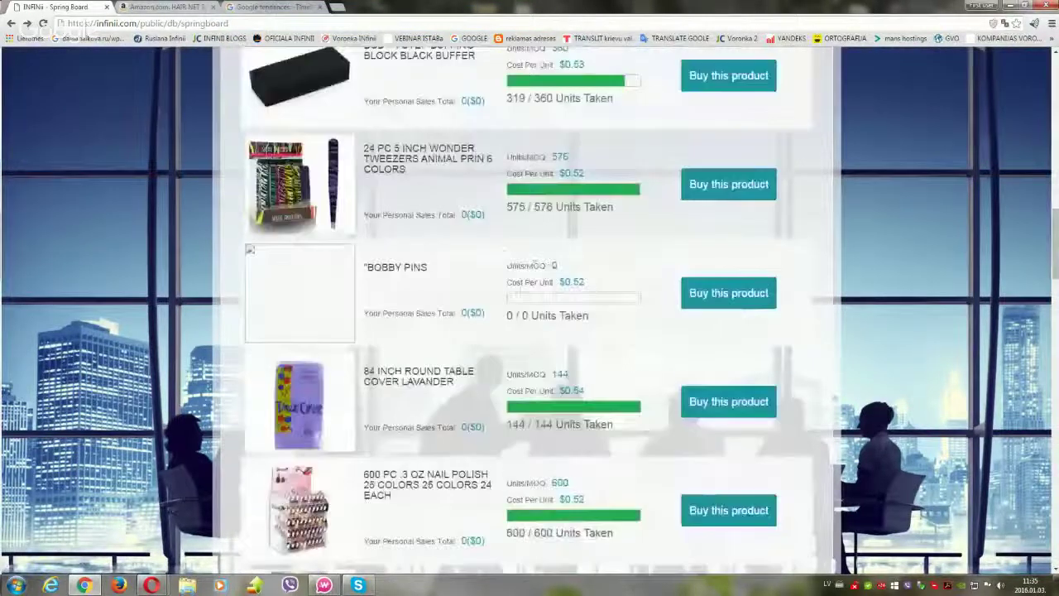
scroll(521, 264, down, 3)
scroll(538, 273, down, 4)
scroll(547, 283, down, 15)
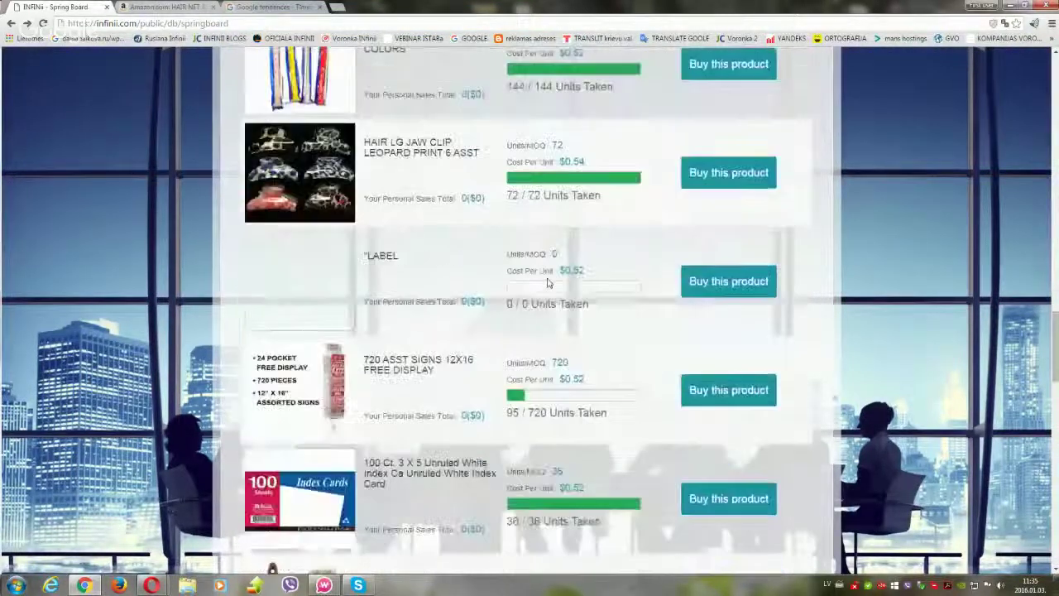
scroll(547, 283, down, 1)
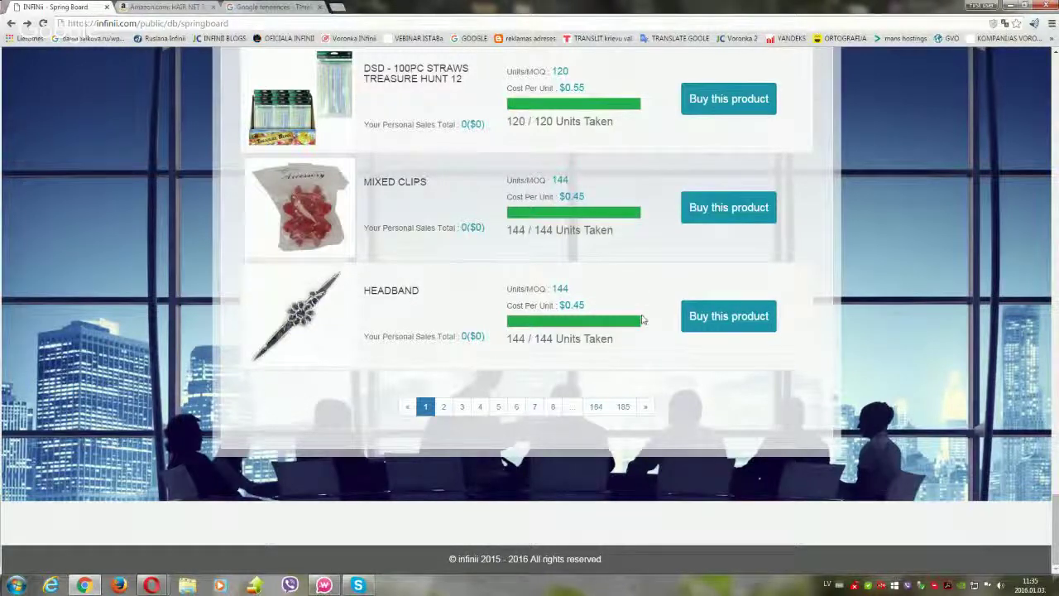
Begin the HEADBAND purchase and go from its dialog to the Get More Credits checkout
click(721, 323)
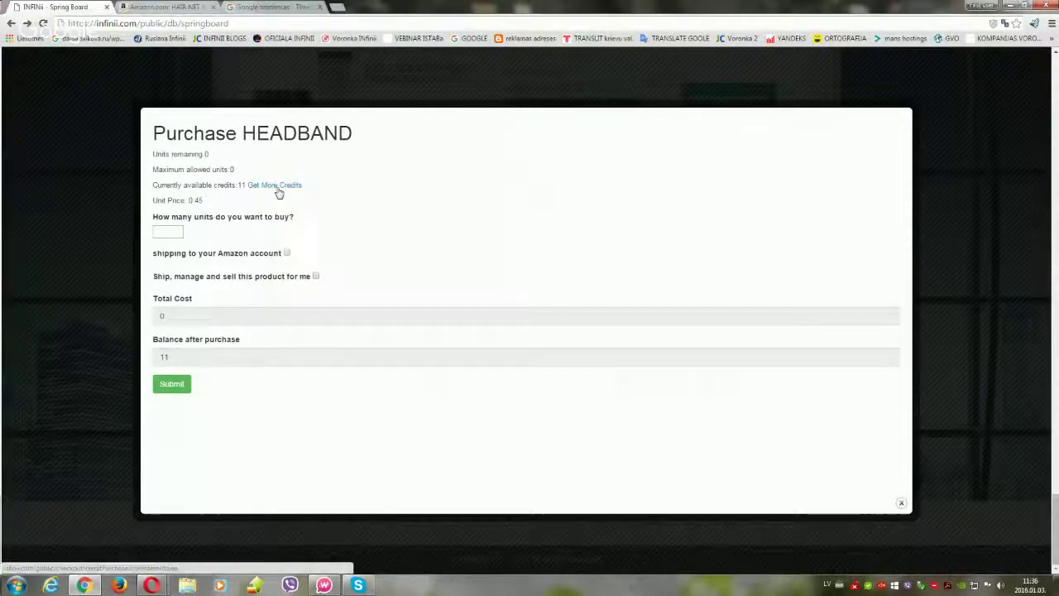
click(278, 189)
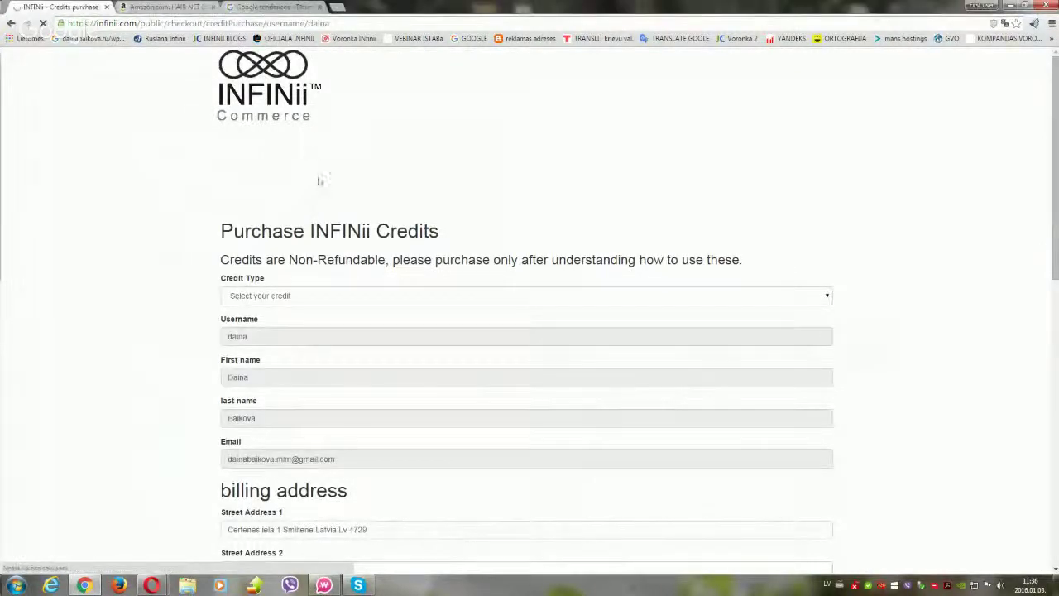
Choose the 15 Credit - $15.00 package in the Credit Type dropdown
scroll(315, 194, down, 2)
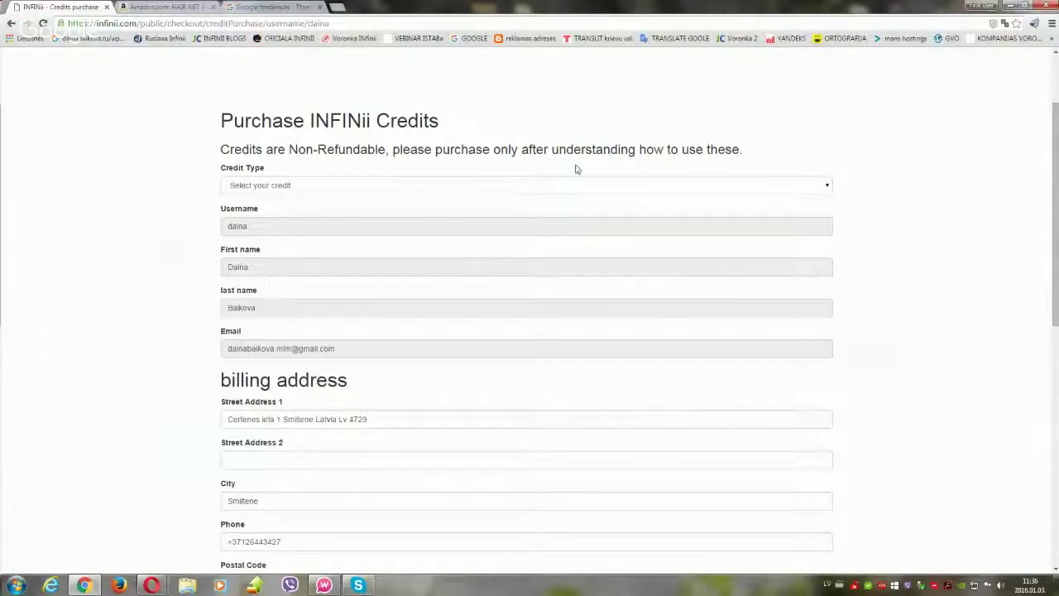
click(825, 190)
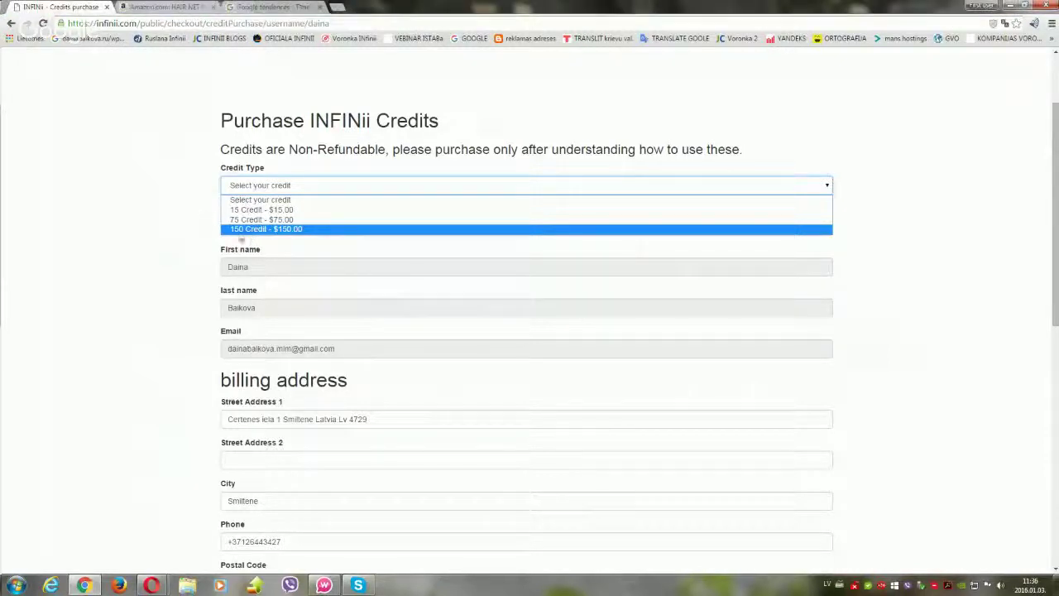
click(837, 271)
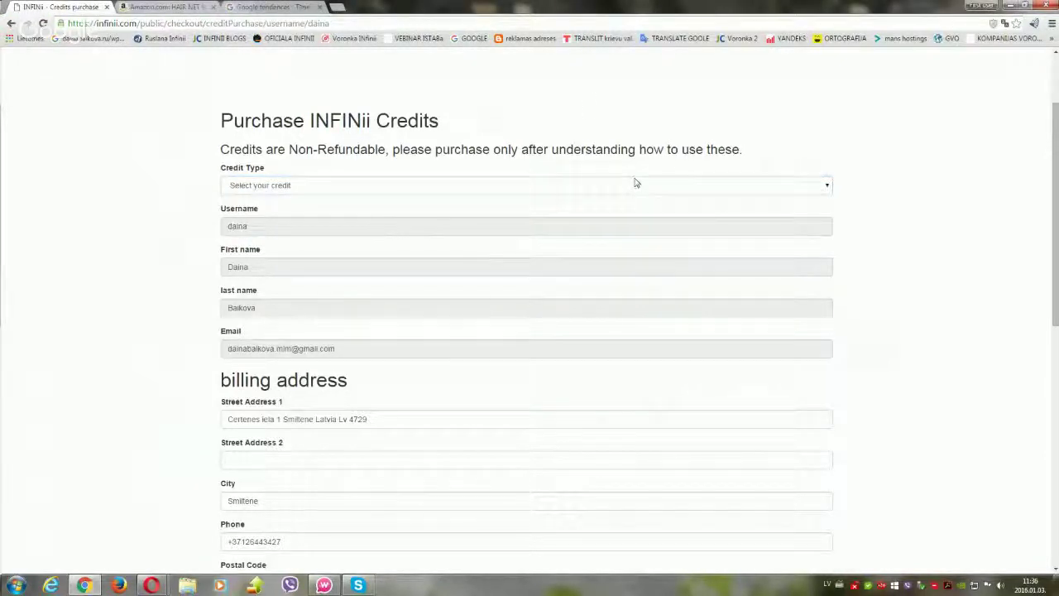
click(826, 189)
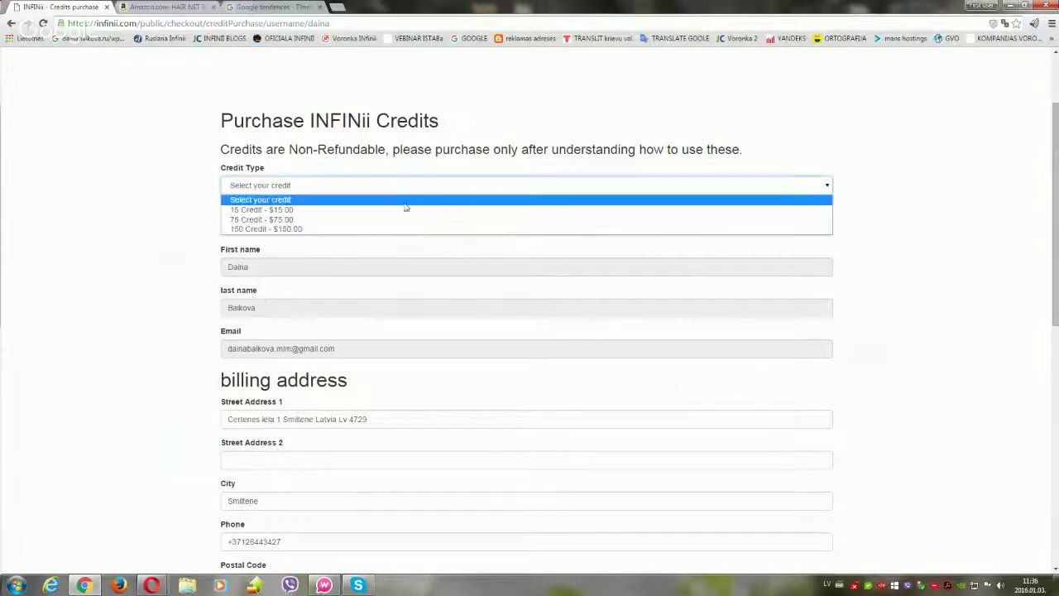
click(272, 210)
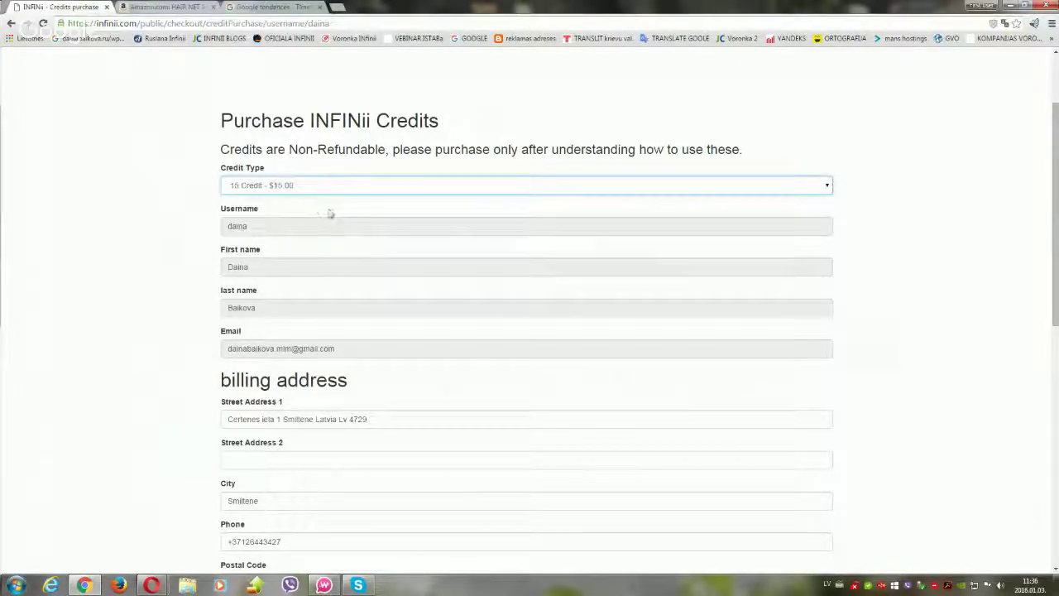
scroll(328, 212, down, 1)
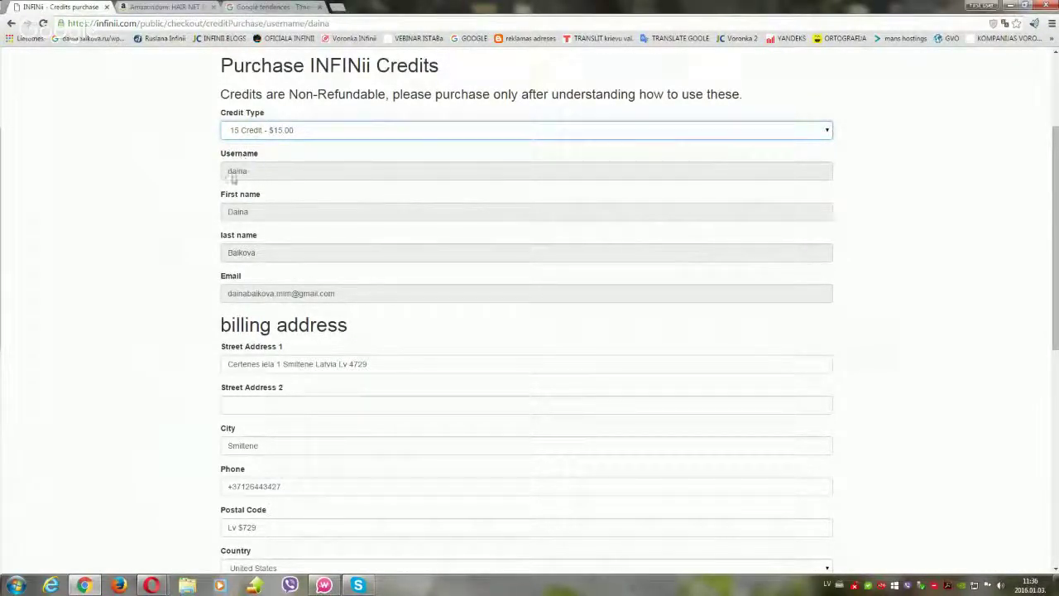
scroll(248, 181, down, 1)
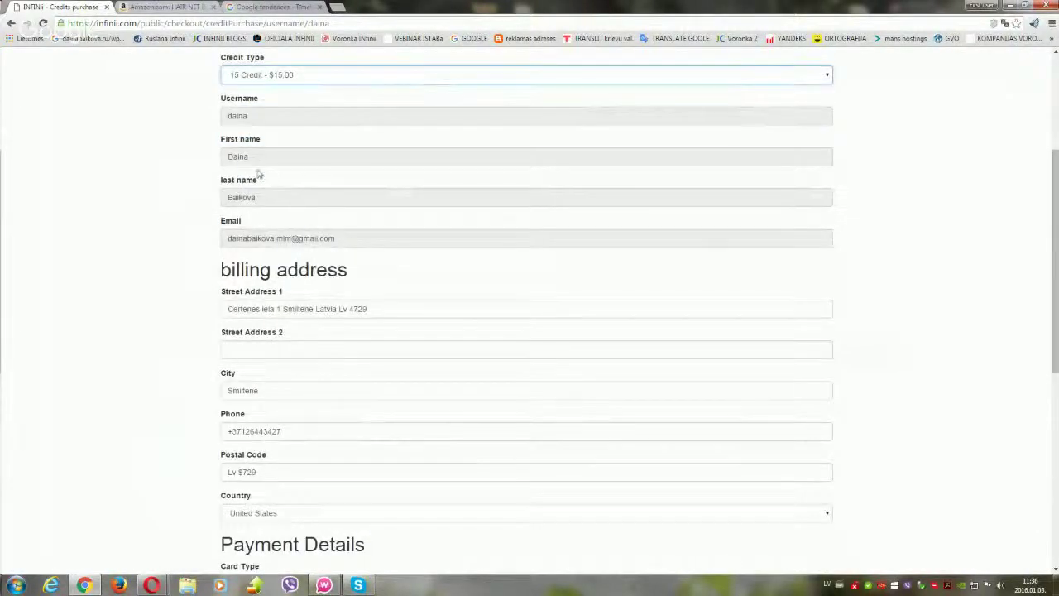
scroll(267, 208, down, 2)
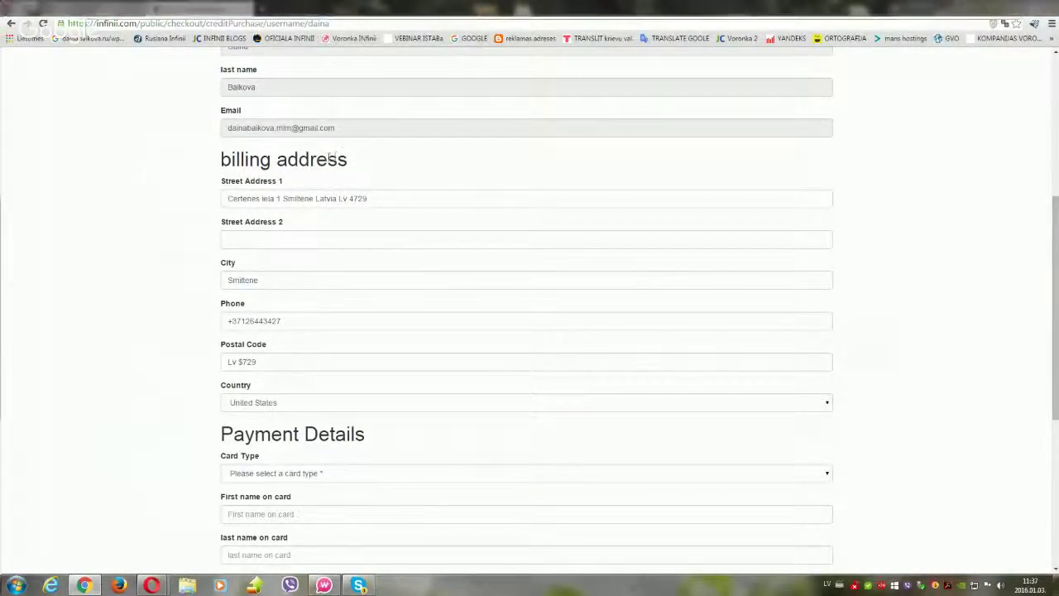
scroll(303, 200, down, 1)
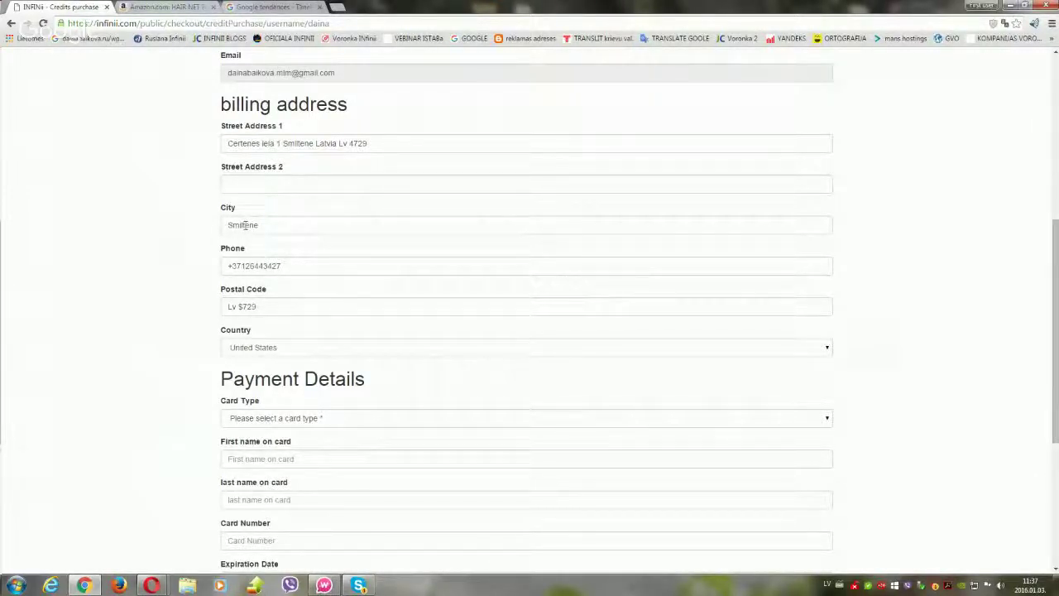
scroll(245, 226, down, 1)
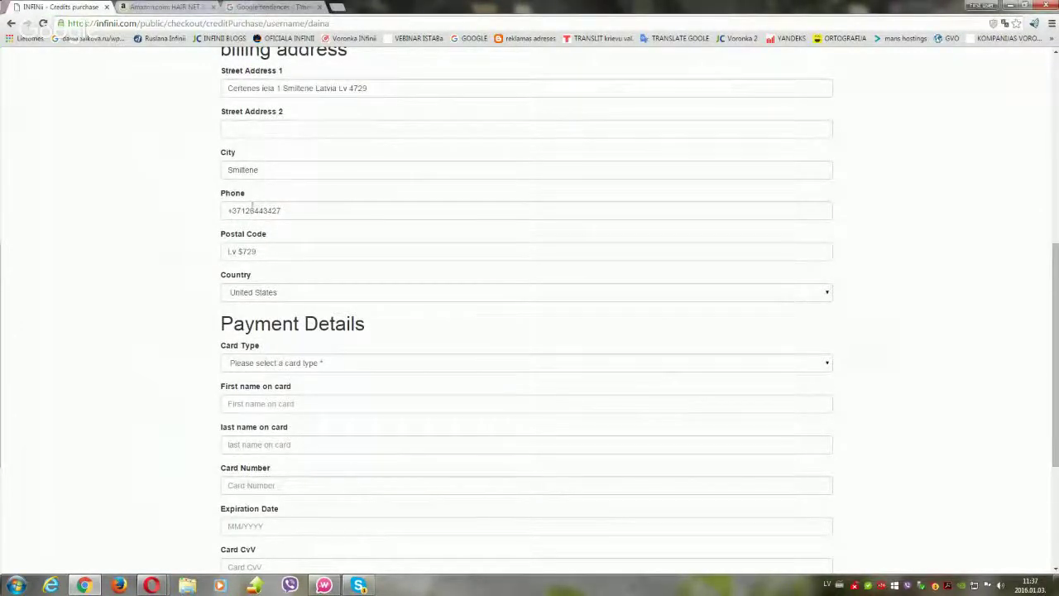
scroll(240, 244, down, 1)
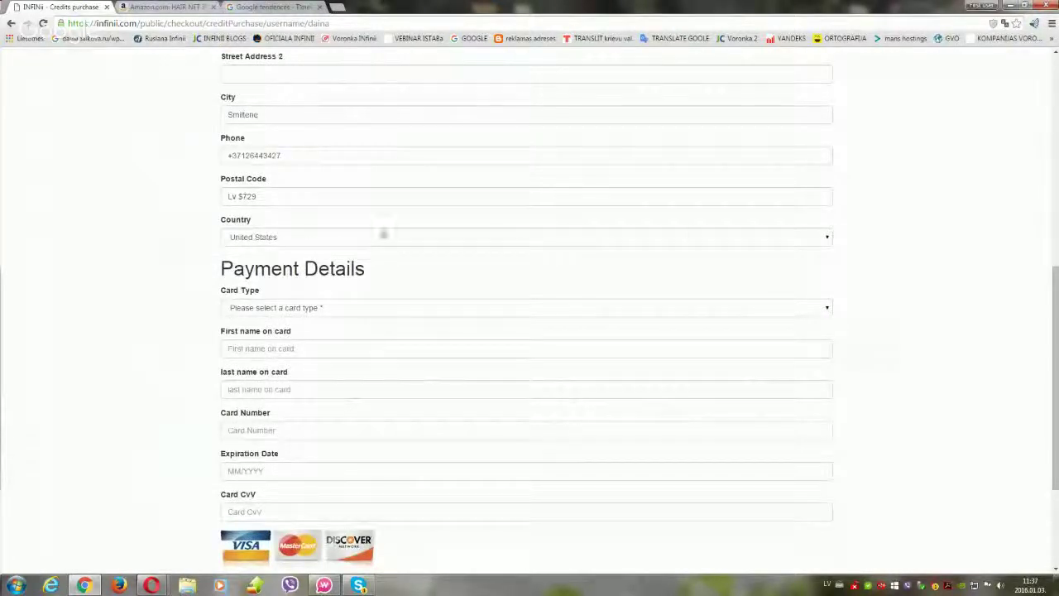
click(826, 240)
scroll(362, 371, down, 3)
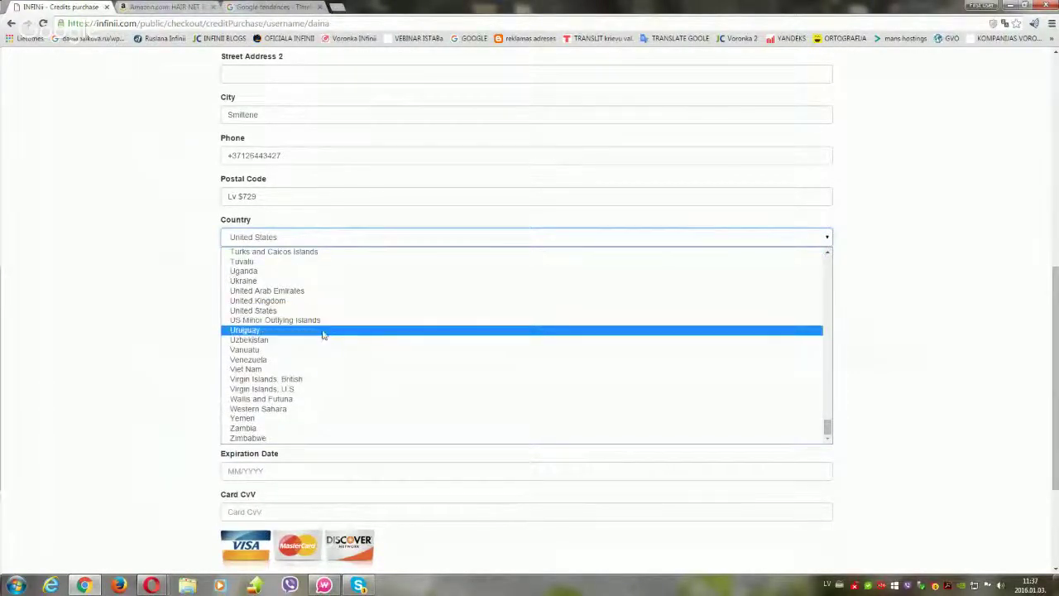
click(904, 288)
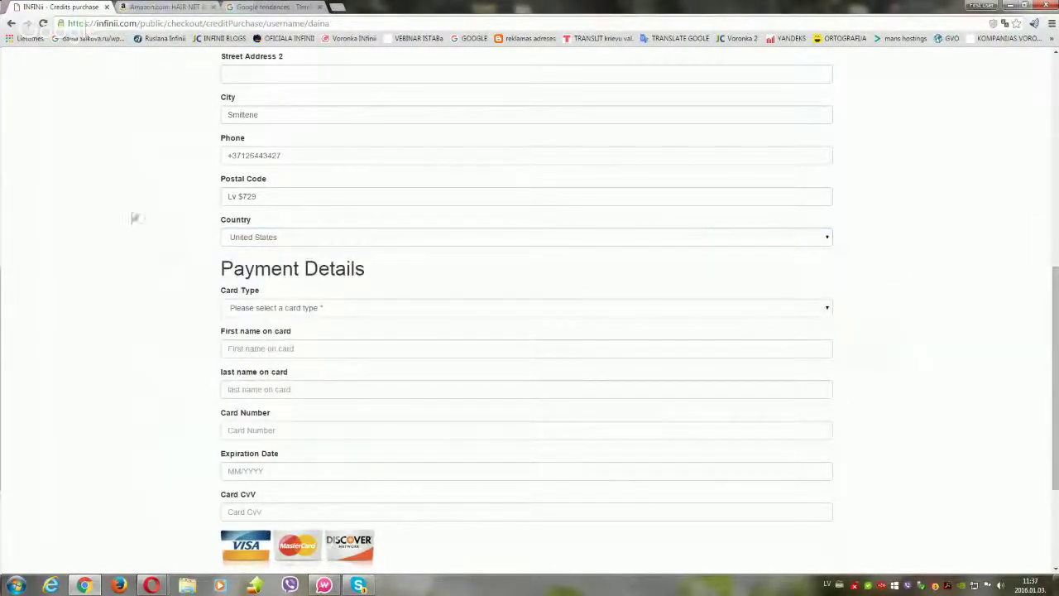
scroll(310, 272, down, 1)
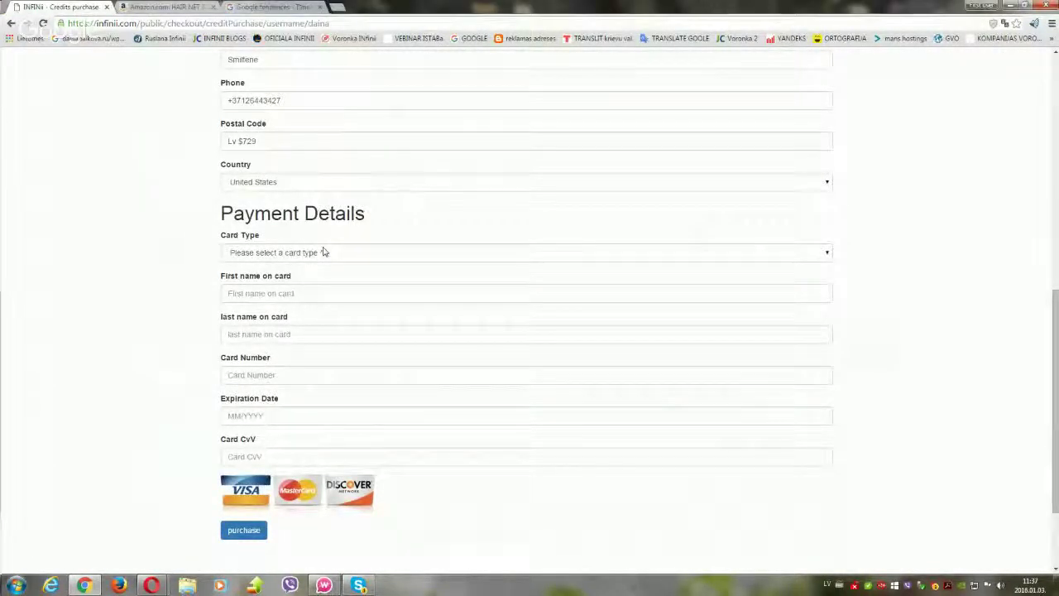
scroll(323, 242, down, 1)
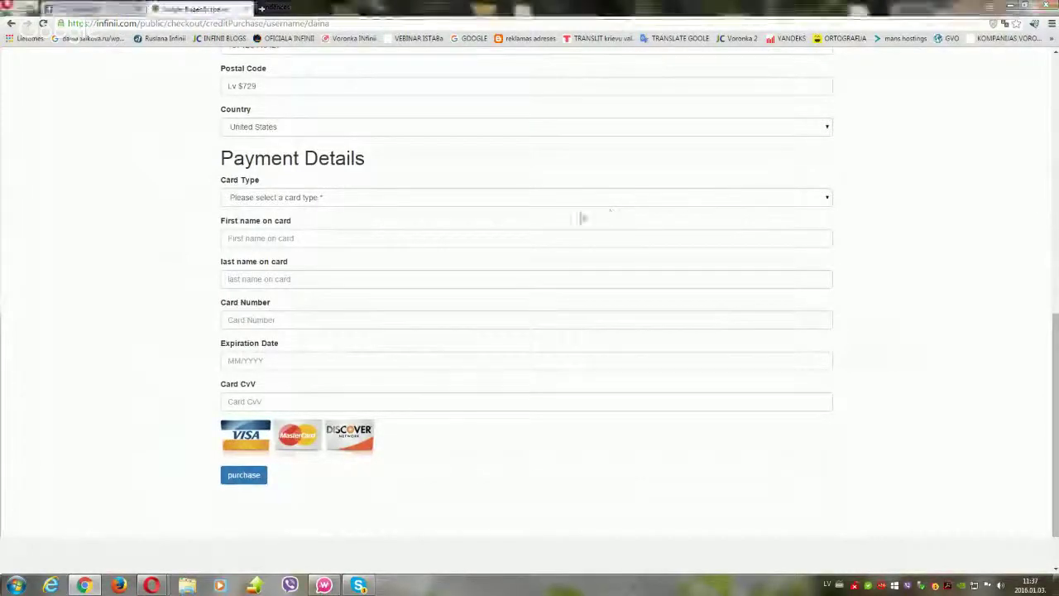
Set Card Type to MasterCard and enter the cardholder's first and last name
click(824, 200)
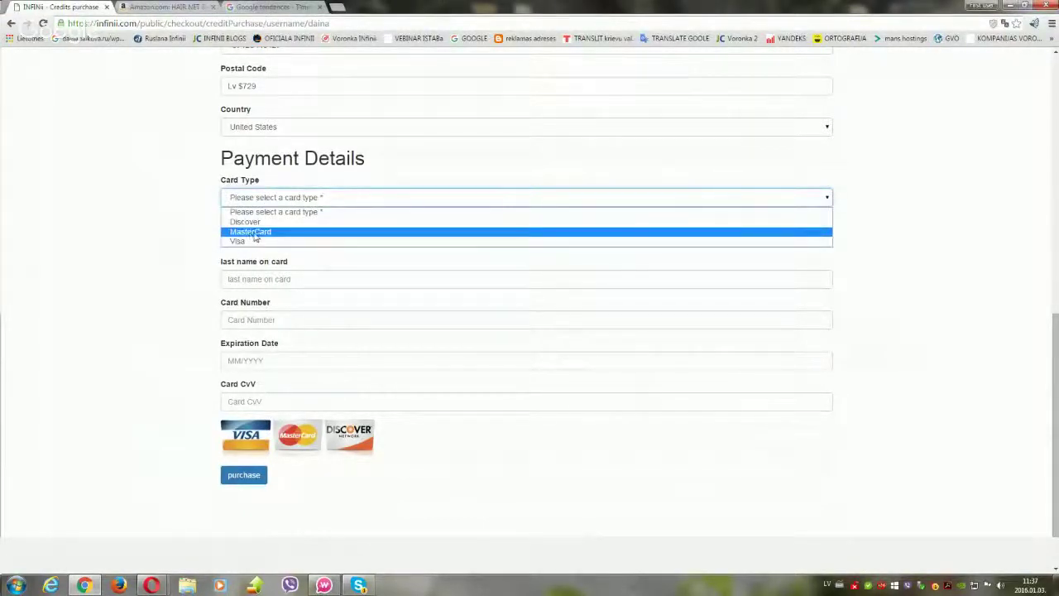
click(256, 233)
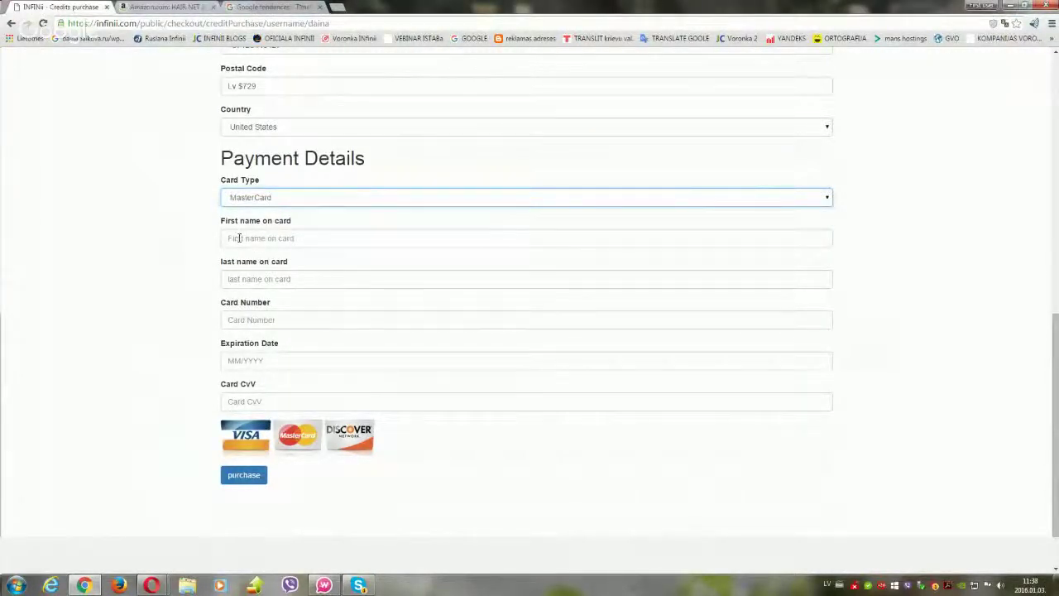
click(240, 238)
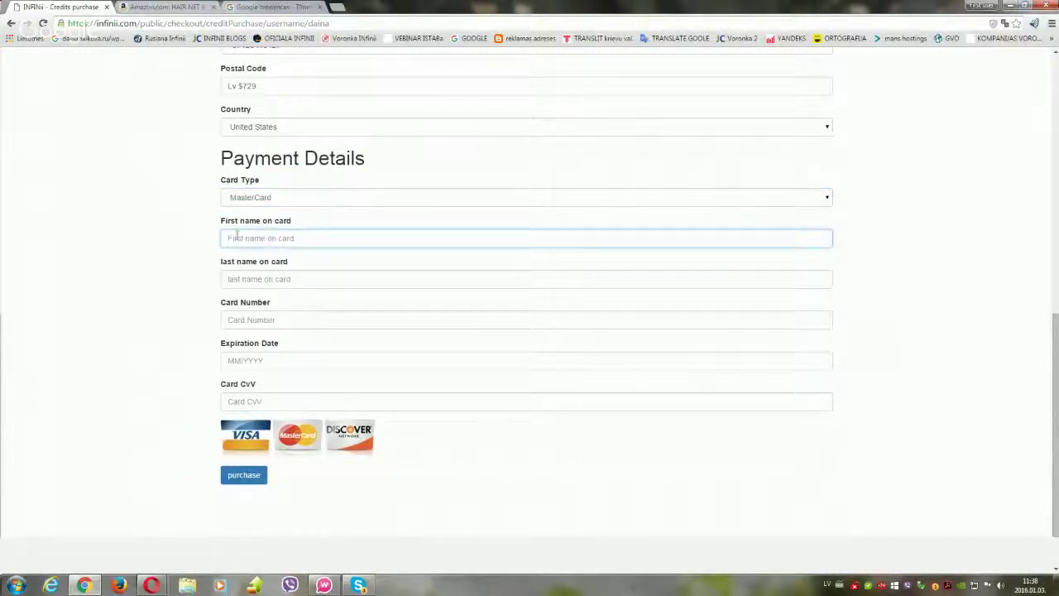
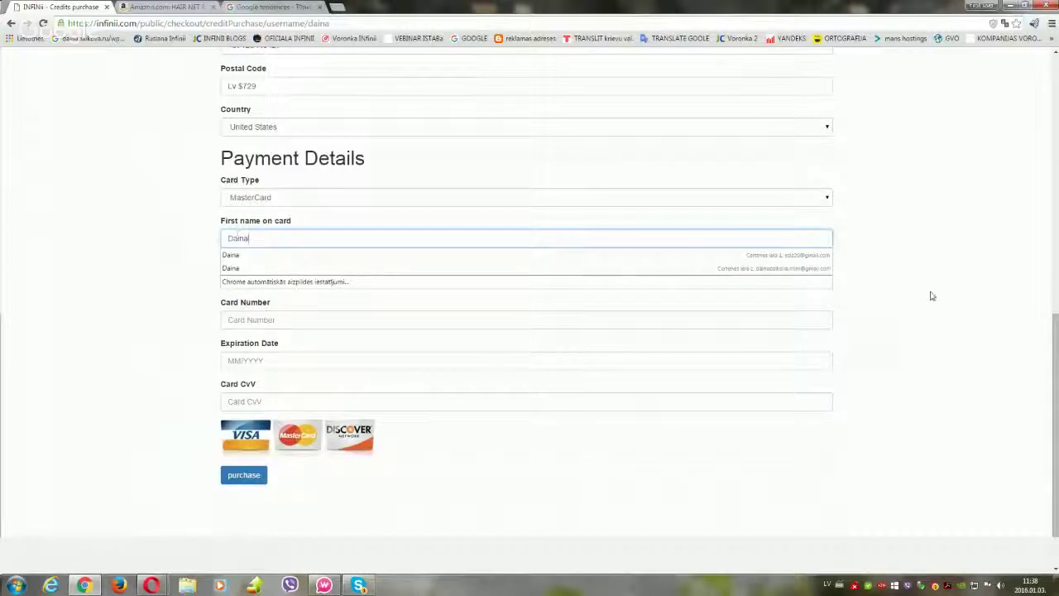
click(935, 293)
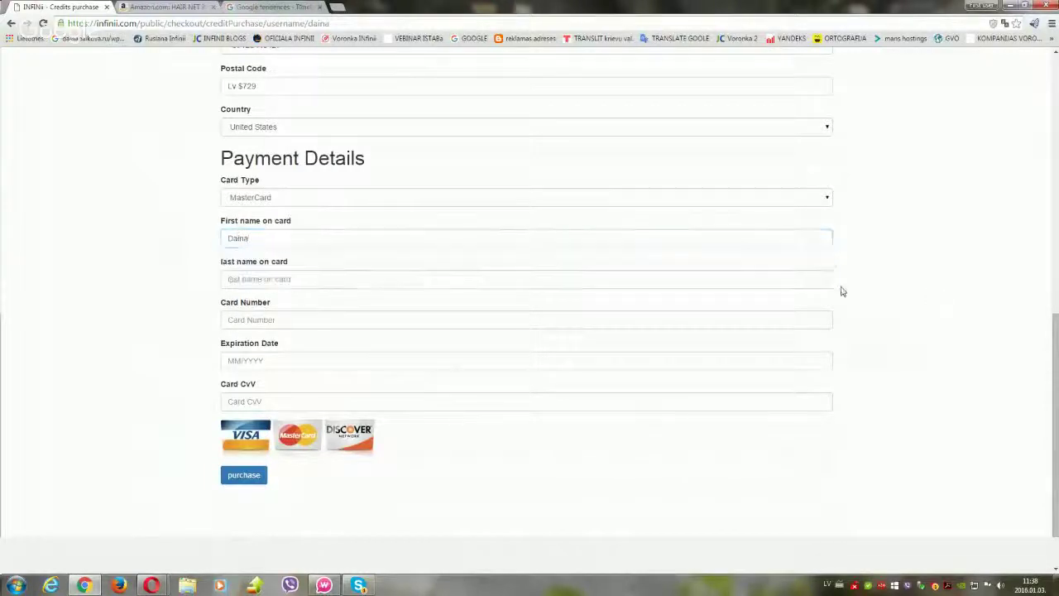
click(259, 278)
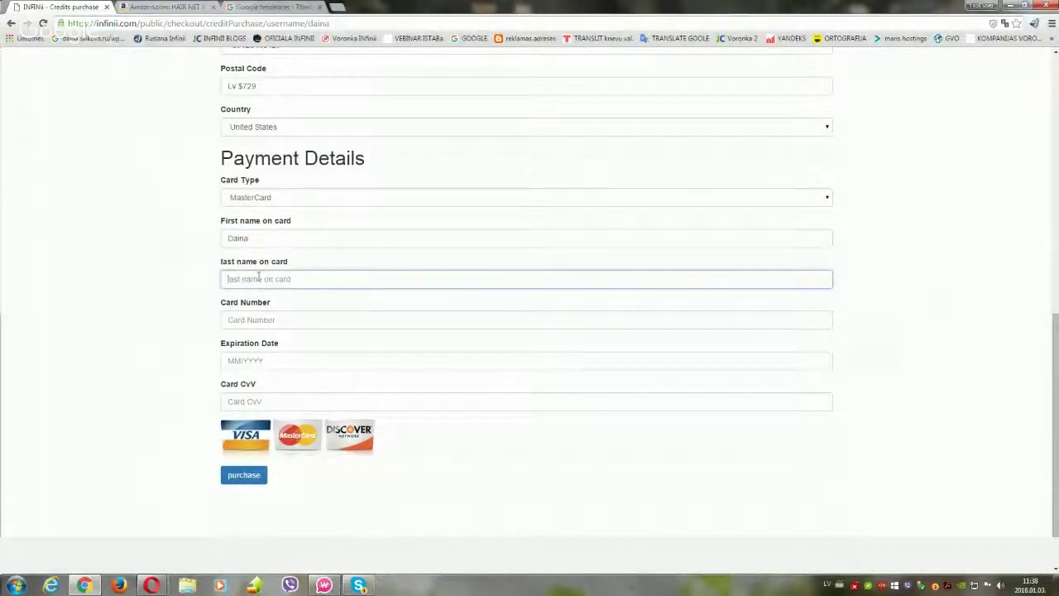
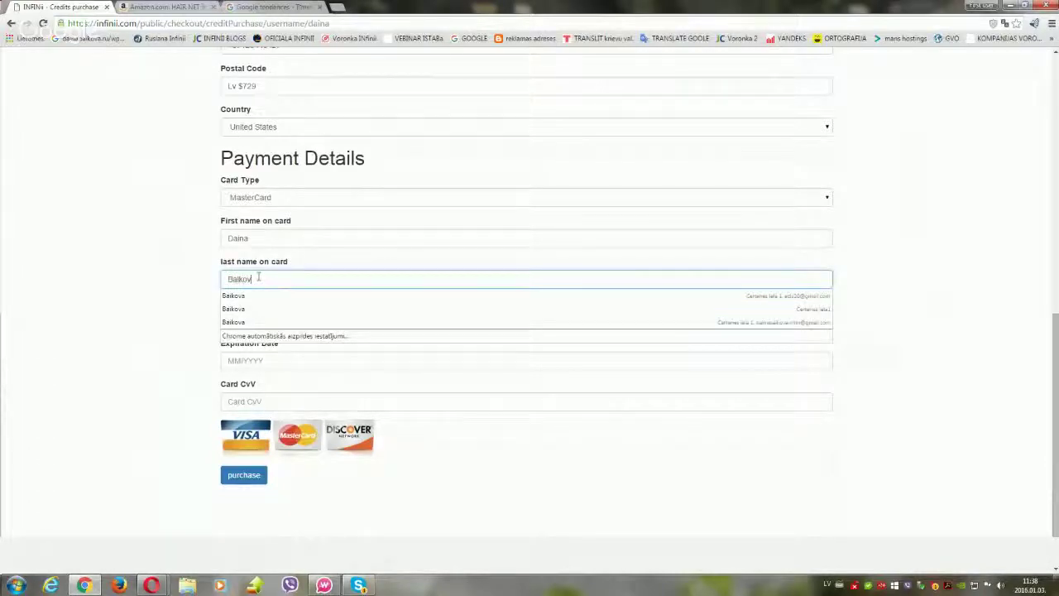
click(902, 279)
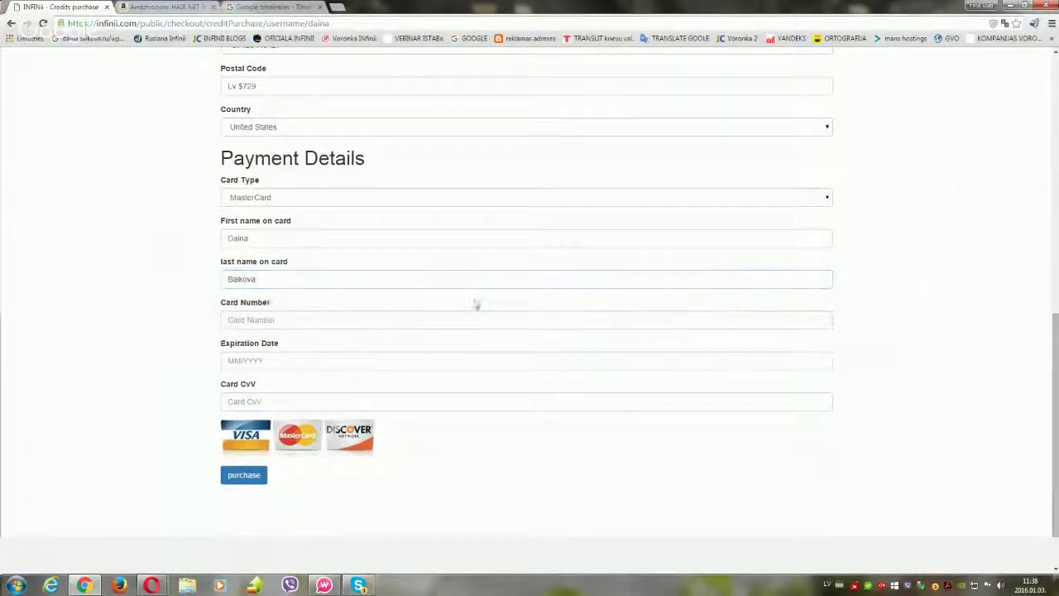
click(249, 319)
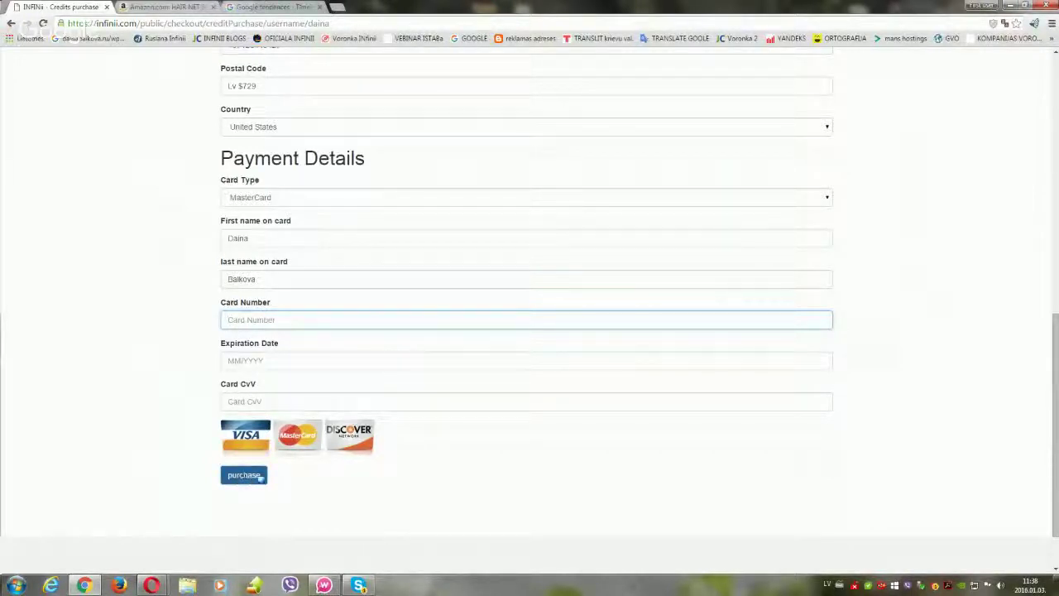
Leave the credits checkout without paying and go back to the Spring Board page
scroll(281, 446, up, 6)
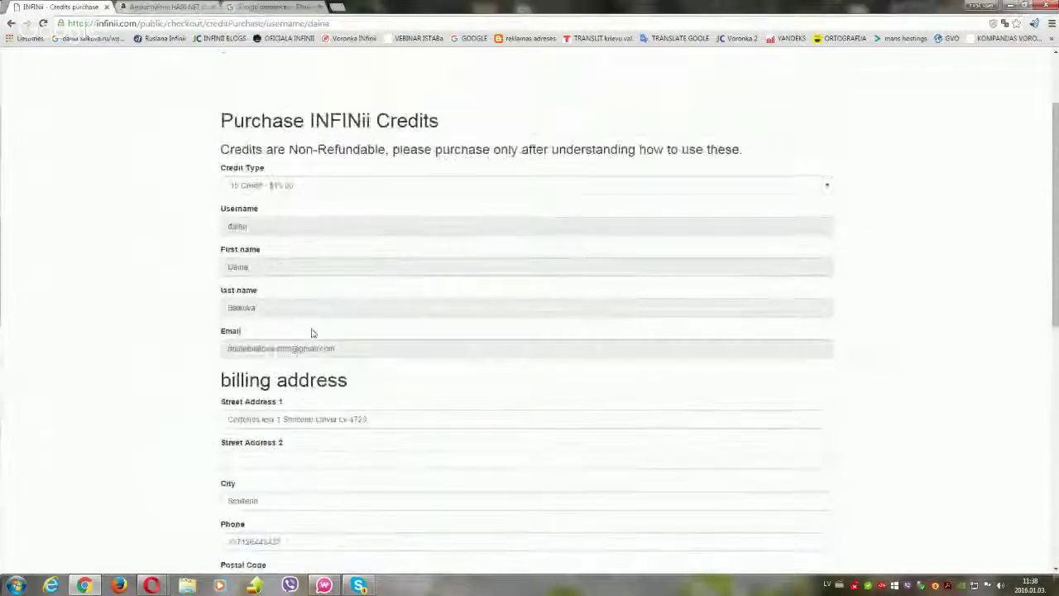
scroll(331, 333, down, 2)
scroll(331, 333, up, 3)
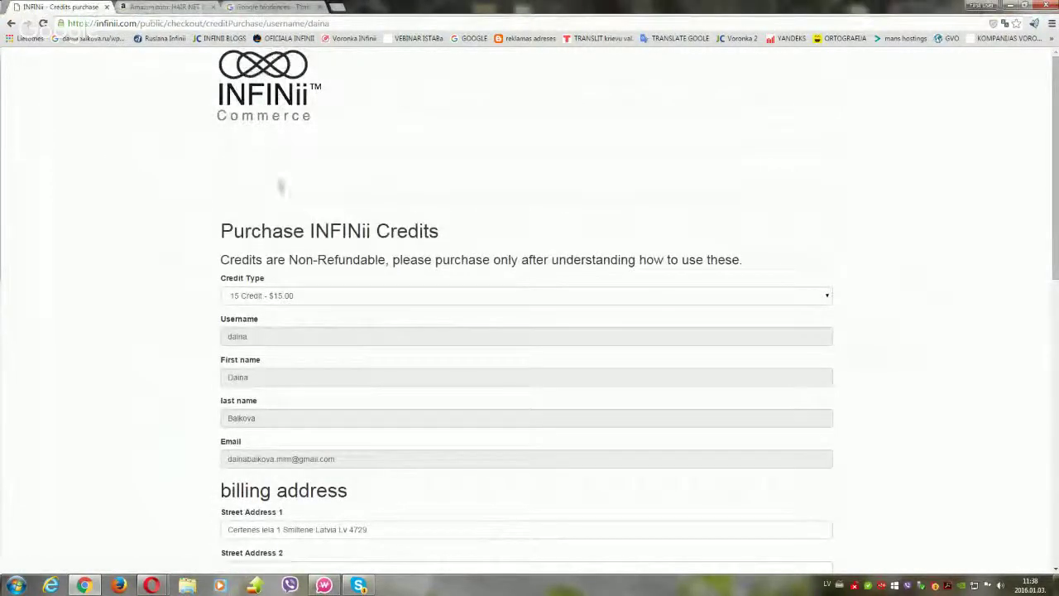
scroll(295, 215, down, 1)
scroll(320, 149, up, 1)
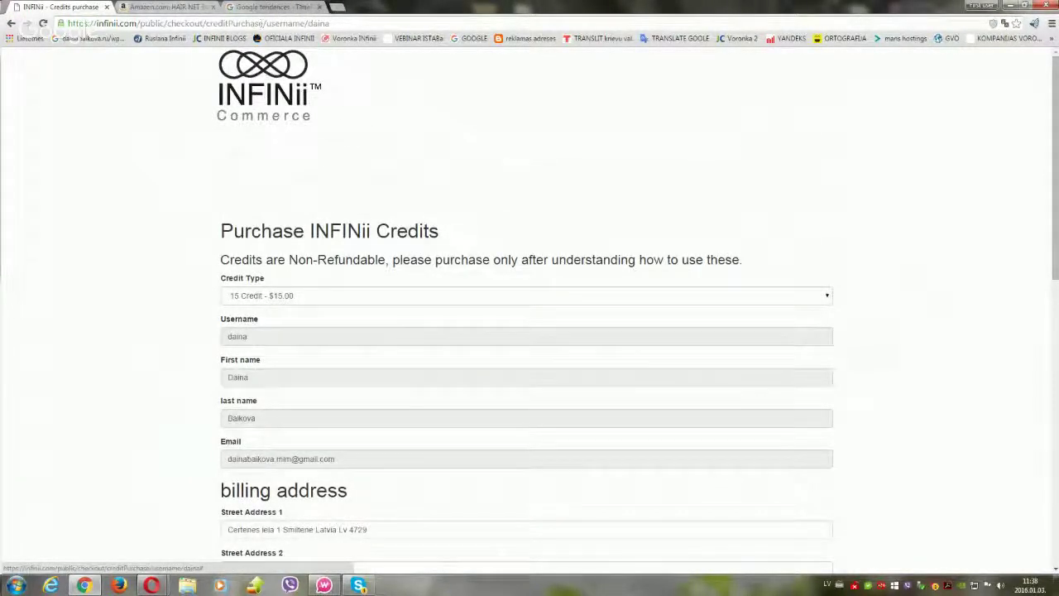
click(10, 24)
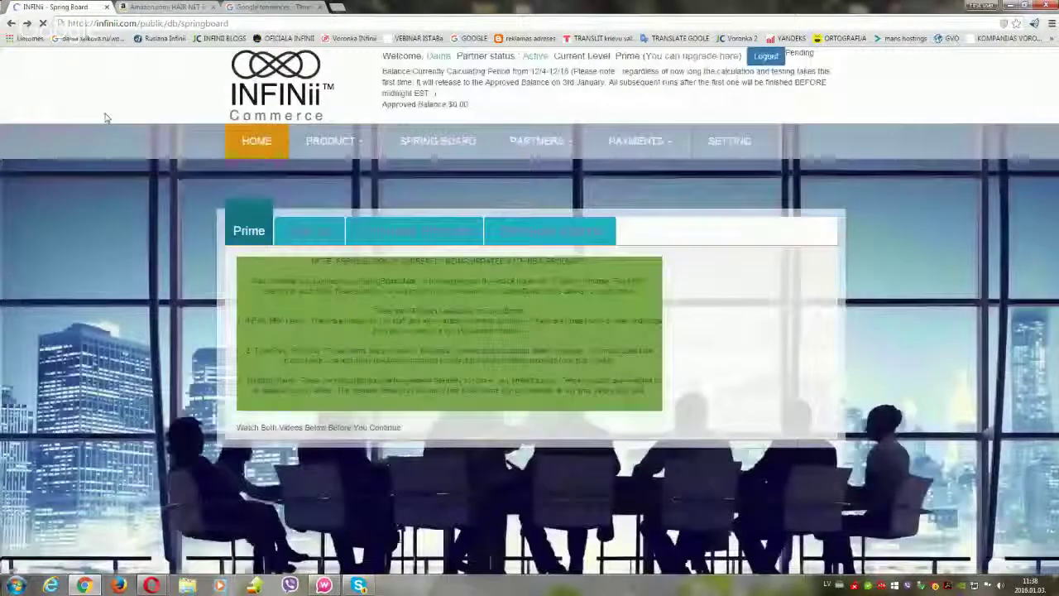
Switch the Spring Board listing to Third-party Products
scroll(314, 312, down, 10)
scroll(465, 364, up, 3)
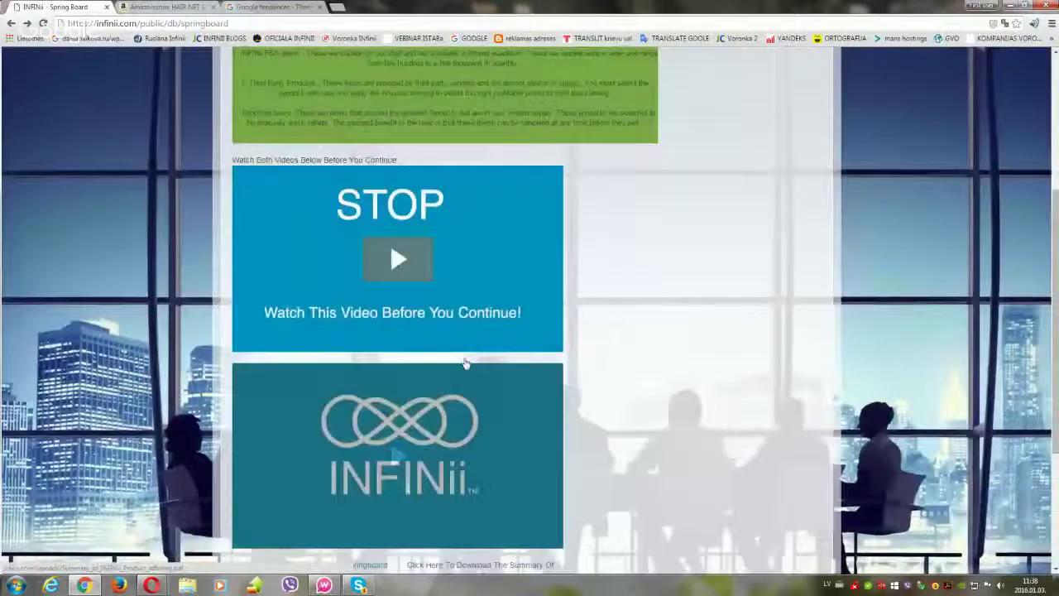
scroll(465, 364, up, 3)
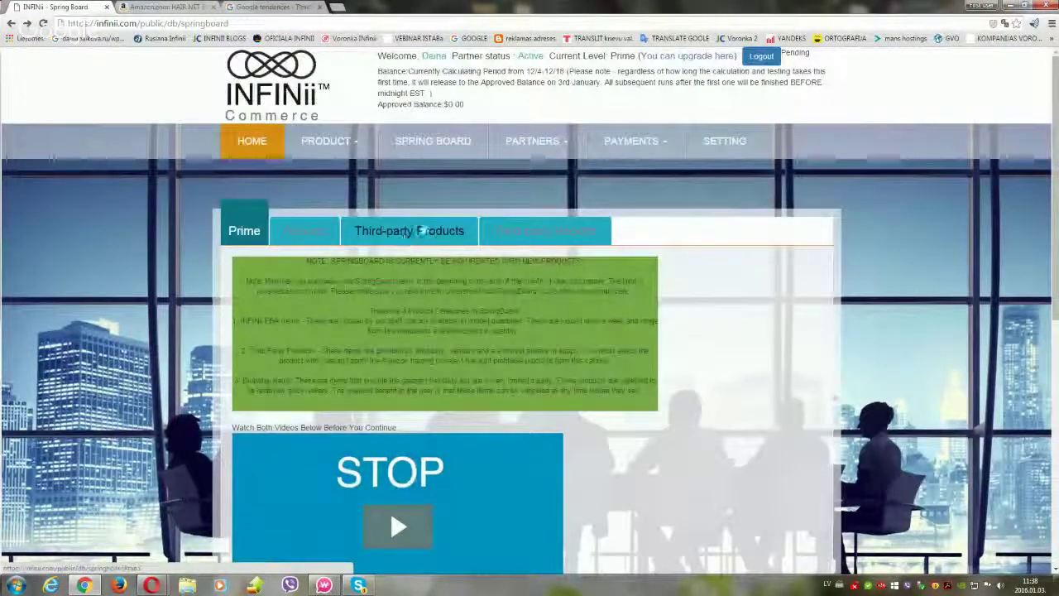
click(427, 232)
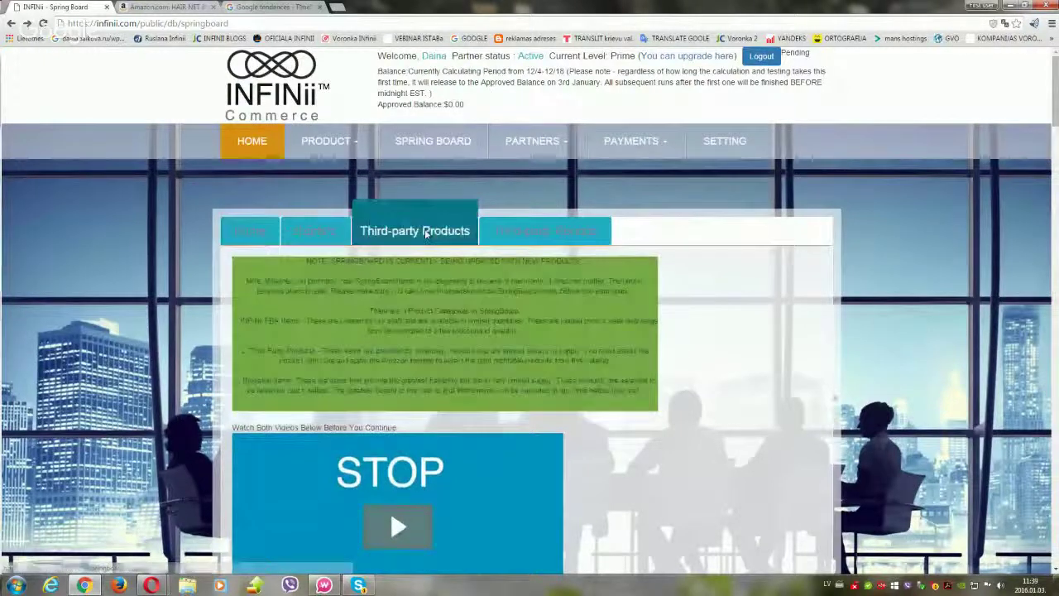
Browse the third-party offers and open page 4, where Strapback Hat is listed at $0.45
scroll(437, 260, down, 10)
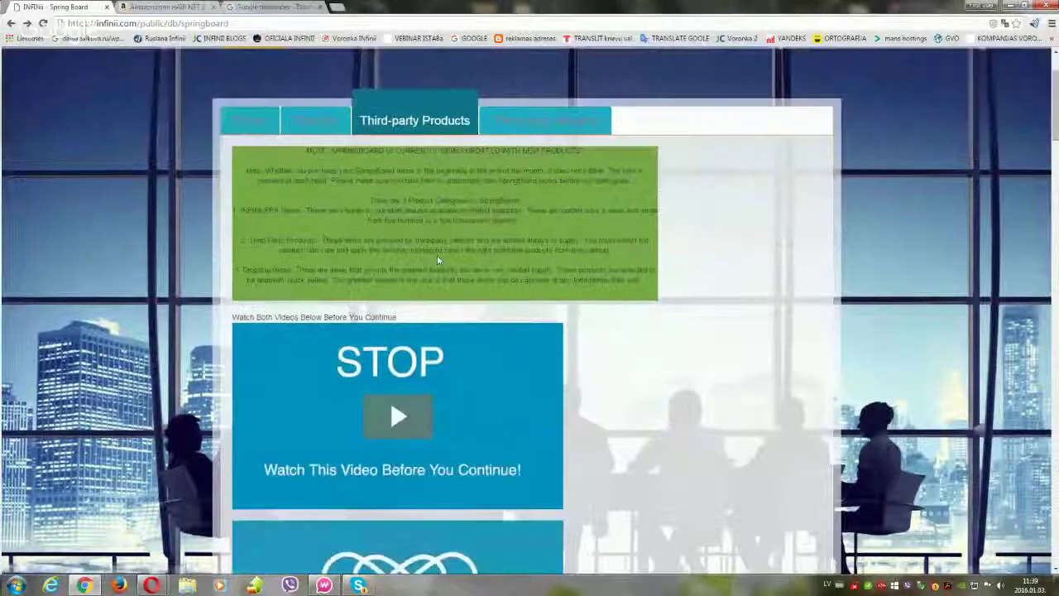
scroll(438, 260, down, 14)
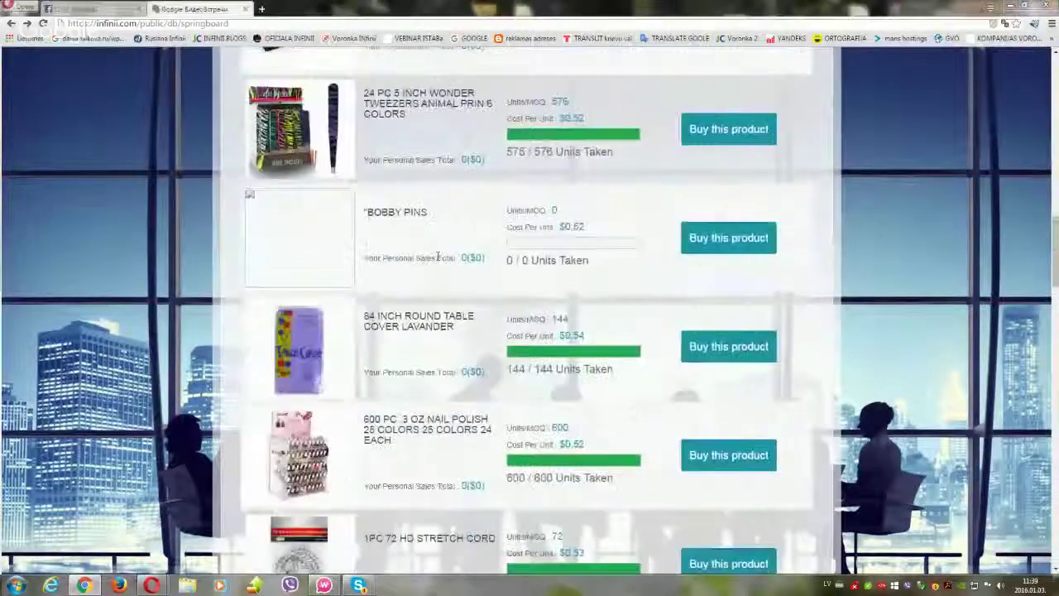
scroll(437, 260, down, 15)
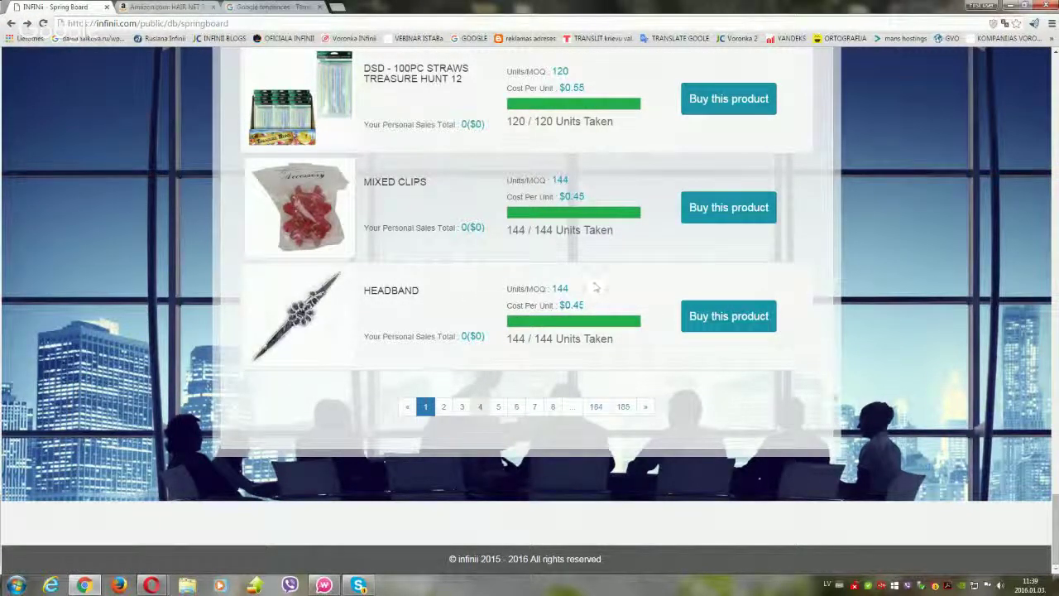
scroll(494, 279, up, 1)
scroll(494, 279, down, 2)
scroll(494, 279, up, 1)
scroll(494, 279, down, 1)
scroll(453, 312, up, 3)
scroll(453, 311, up, 10)
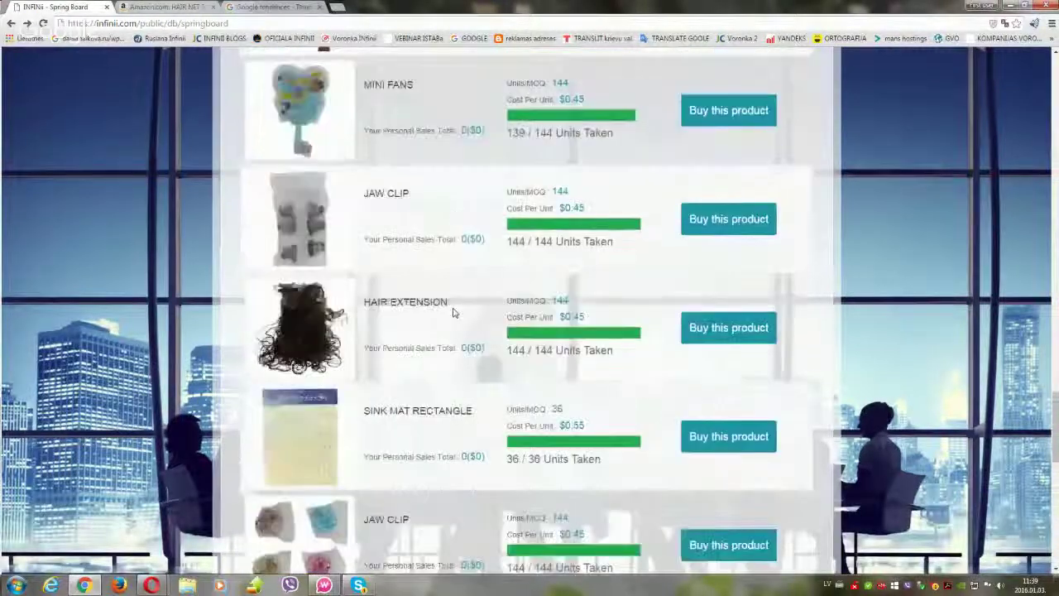
scroll(452, 312, up, 5)
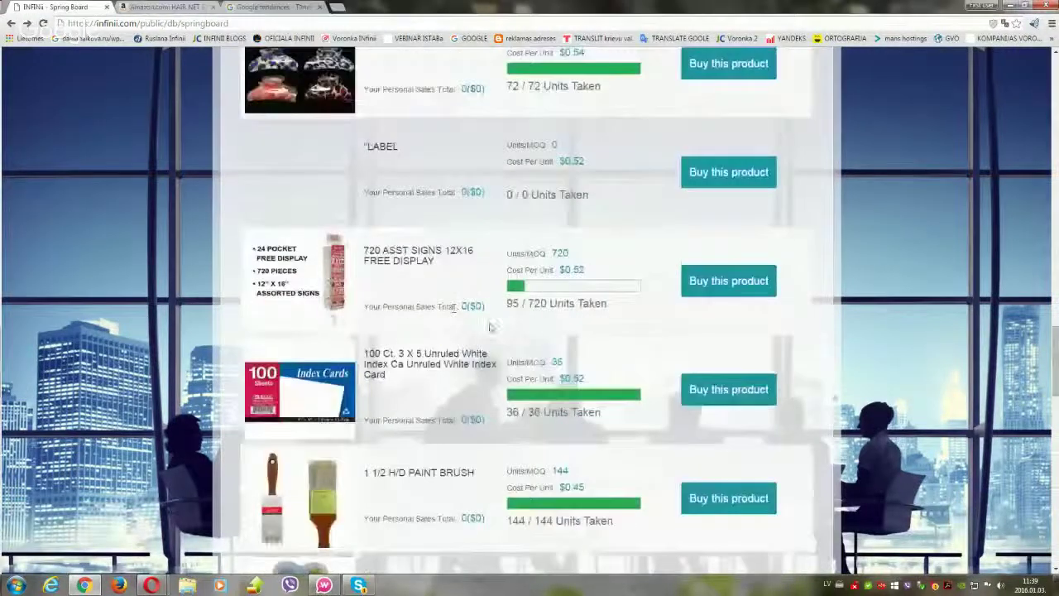
scroll(489, 327, up, 6)
scroll(489, 327, up, 12)
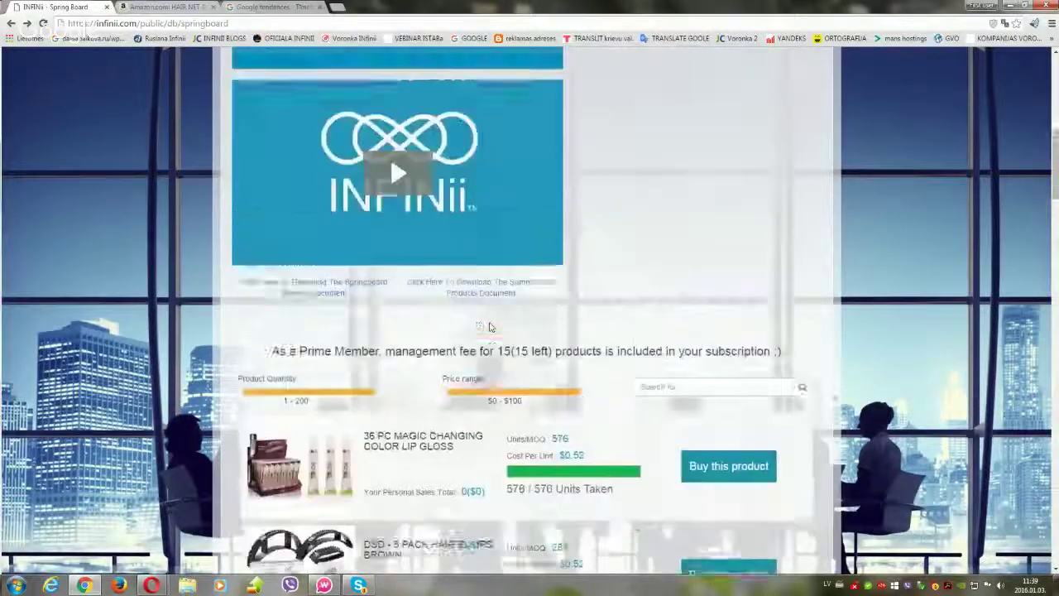
scroll(489, 327, down, 4)
scroll(490, 327, down, 20)
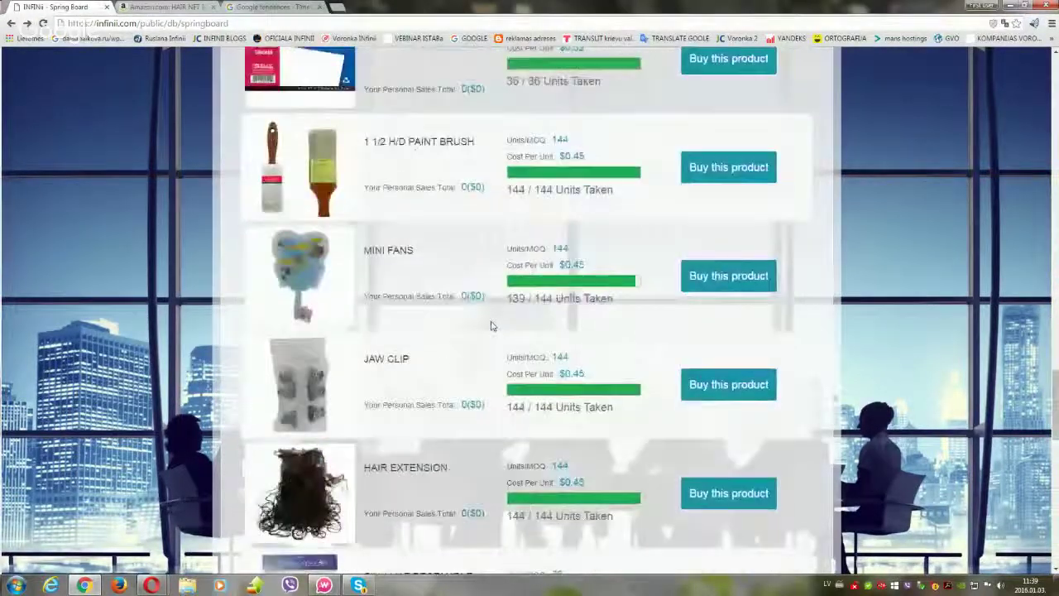
scroll(491, 326, down, 6)
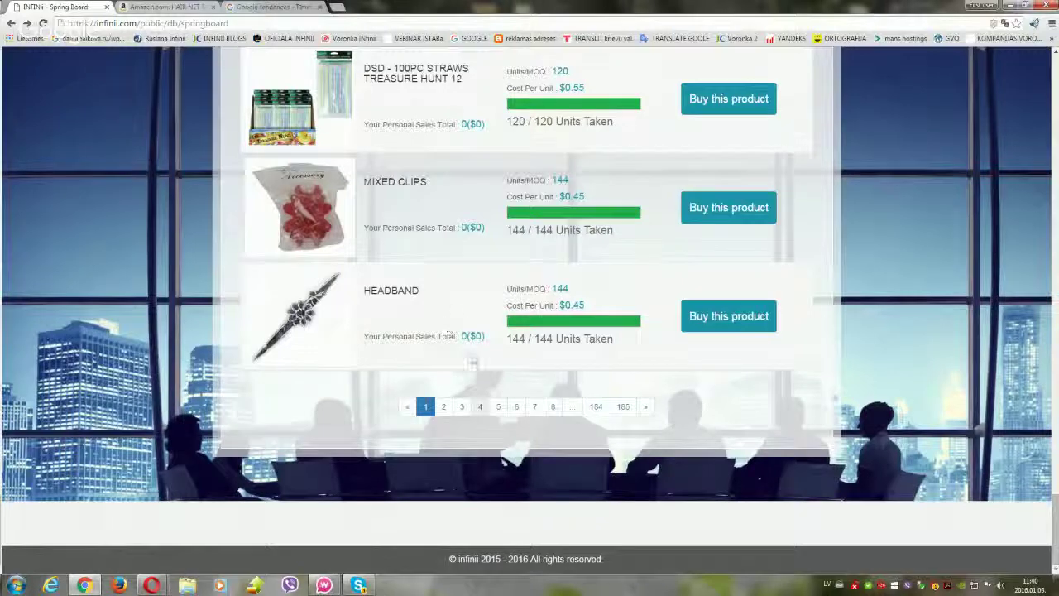
click(480, 405)
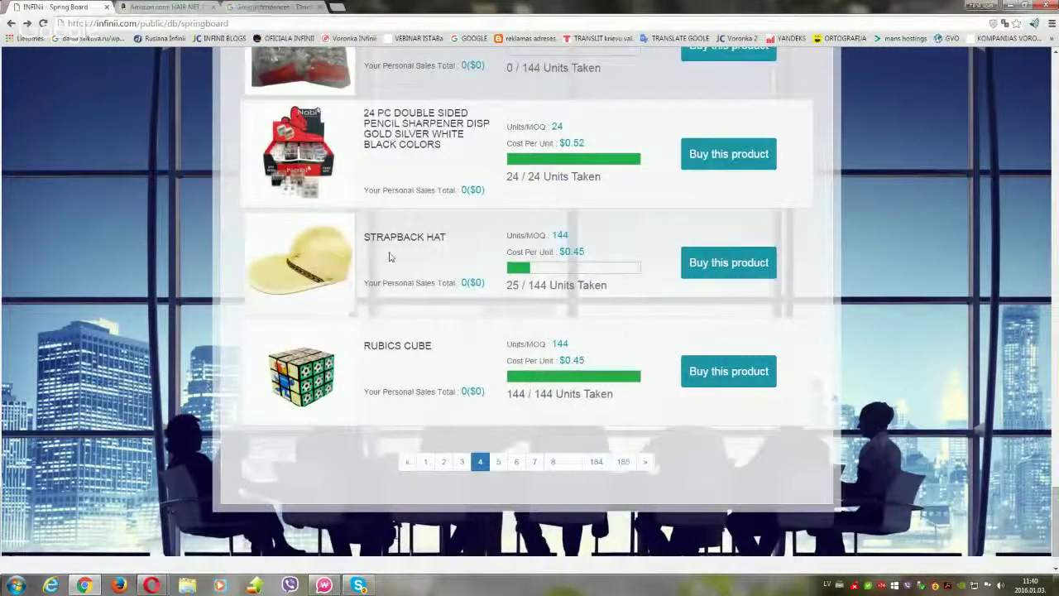
Copy the STRAPBACK HAT product name and switch to the Amazon 'HAIR NET BOW' results
drag(451, 238, 364, 237)
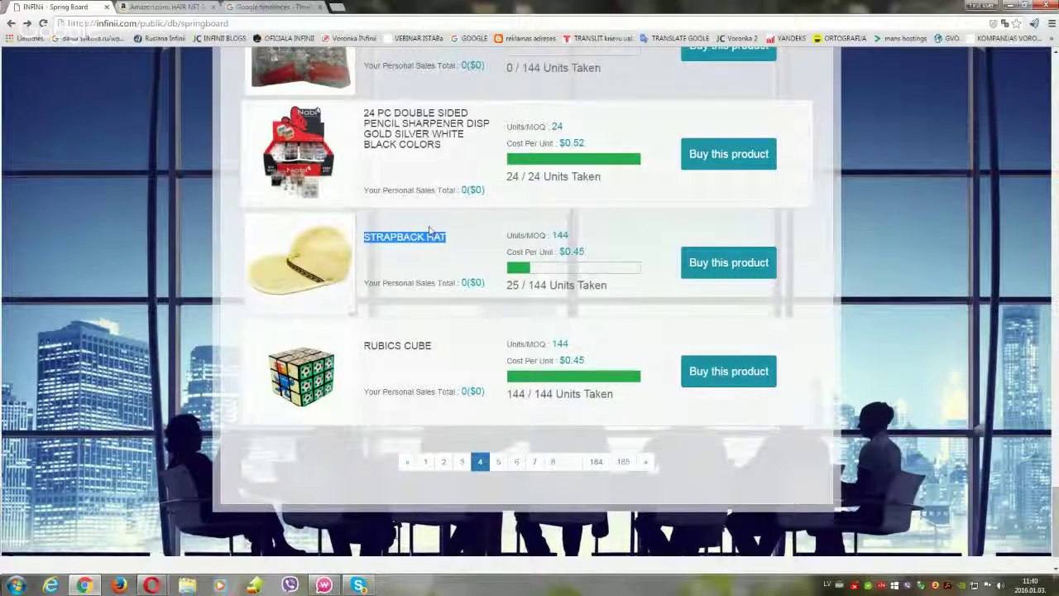
right_click(407, 238)
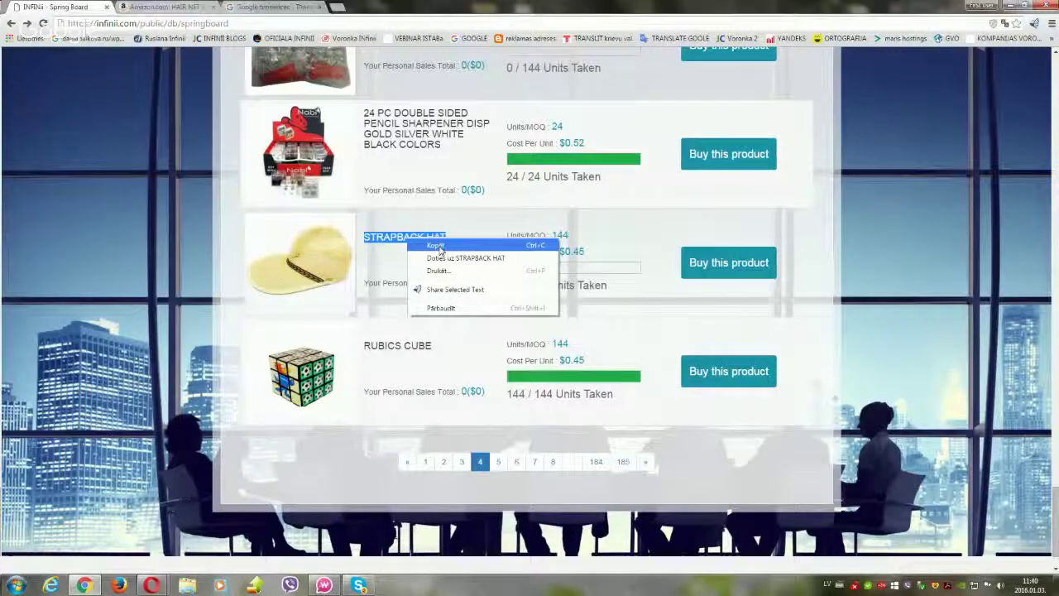
click(437, 246)
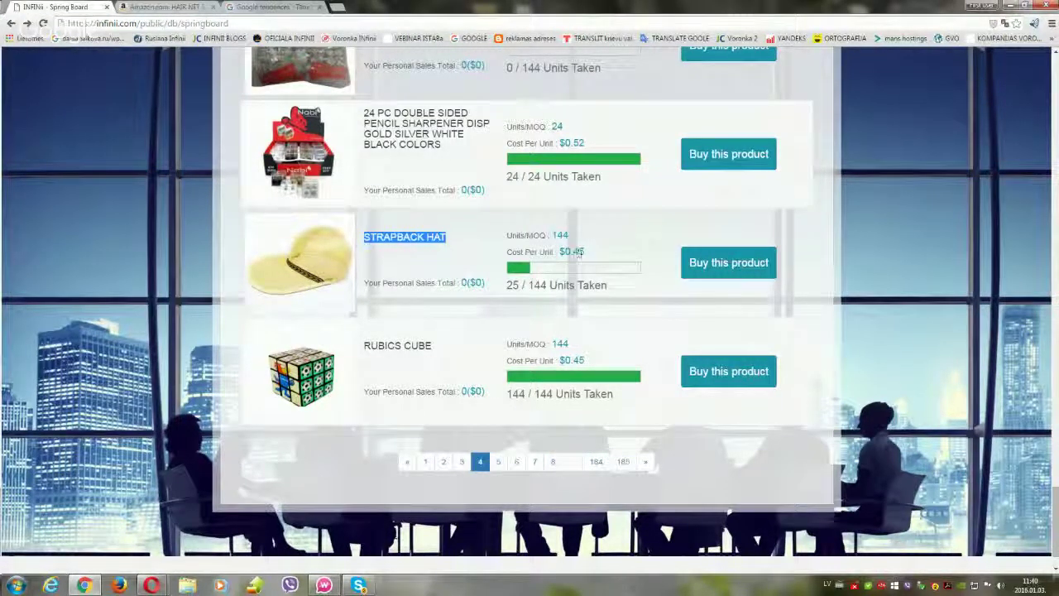
click(591, 255)
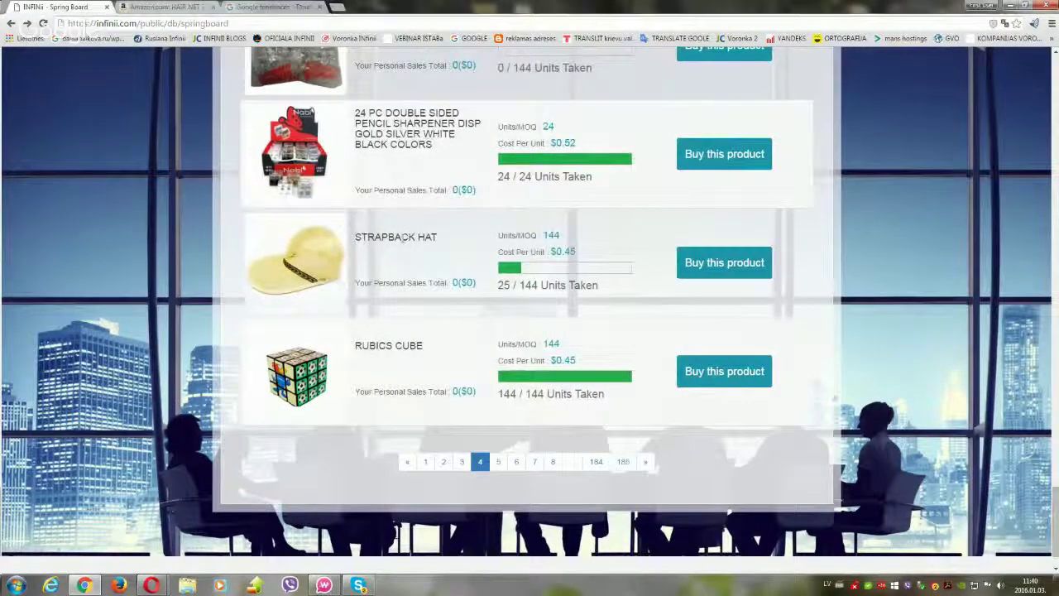
click(158, 9)
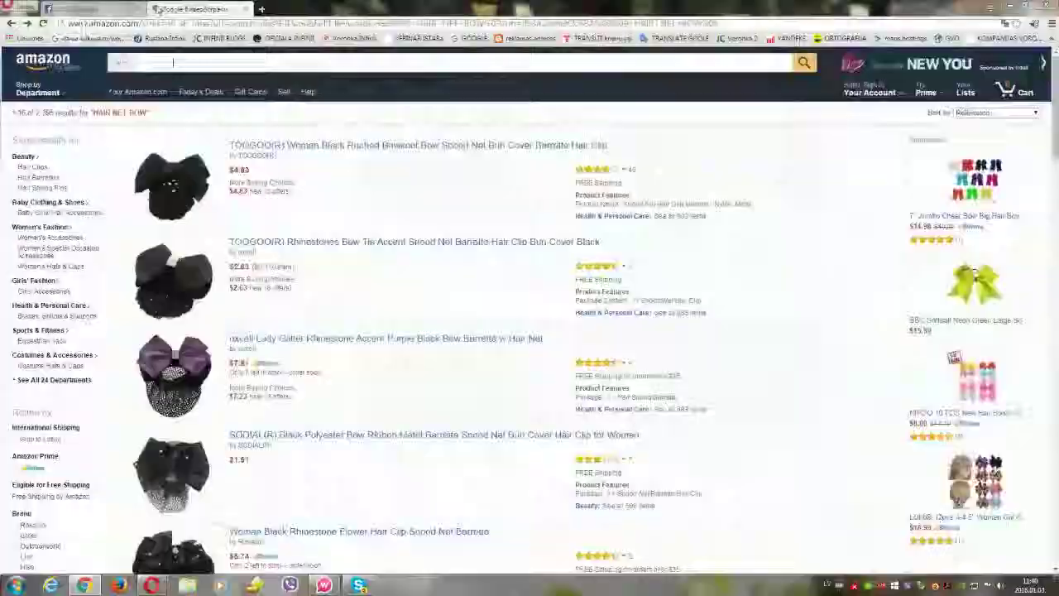
Search Amazon for the pasted STRAPBACK HAT and scroll through the 3,956 results
right_click(189, 62)
click(236, 125)
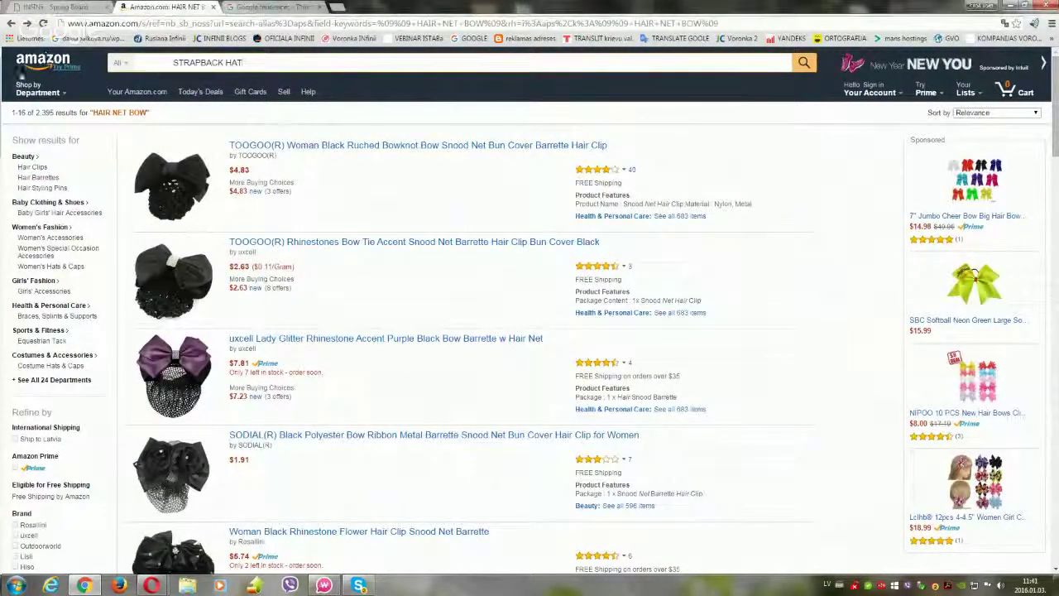
click(803, 64)
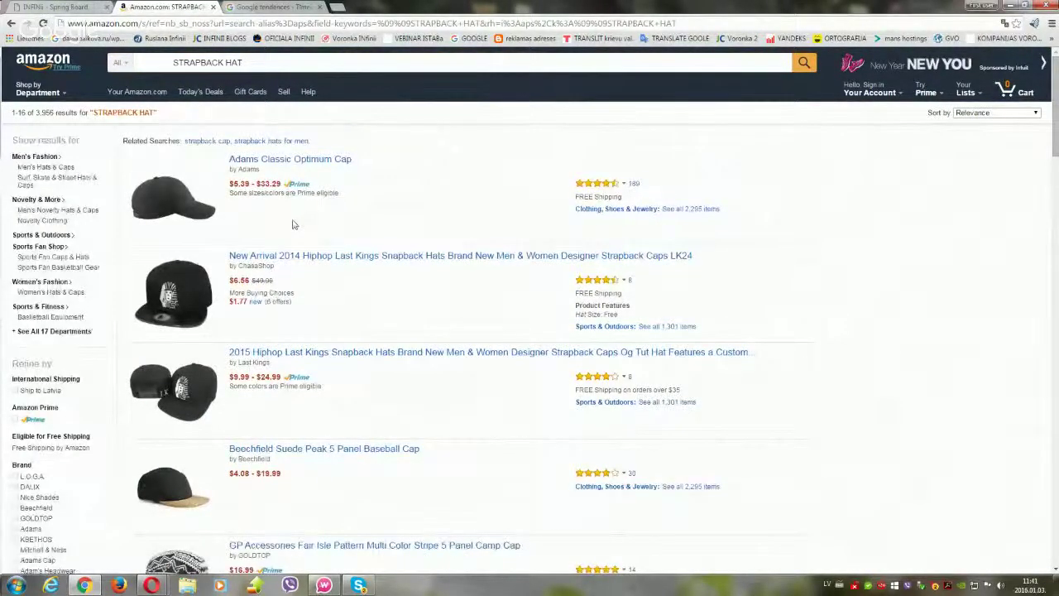
scroll(302, 256, down, 3)
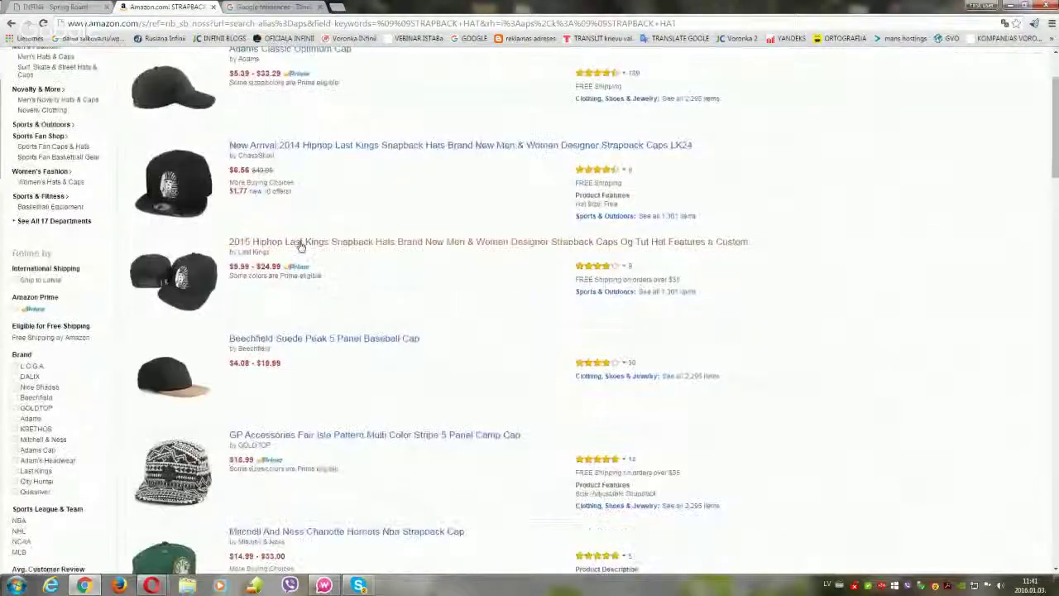
scroll(302, 268, down, 2)
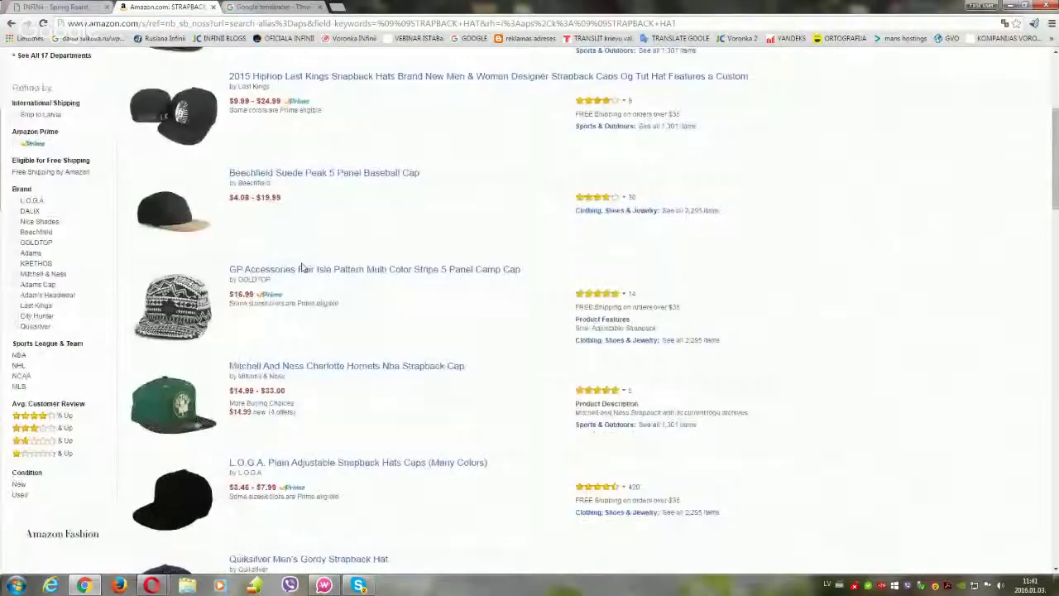
scroll(301, 267, up, 5)
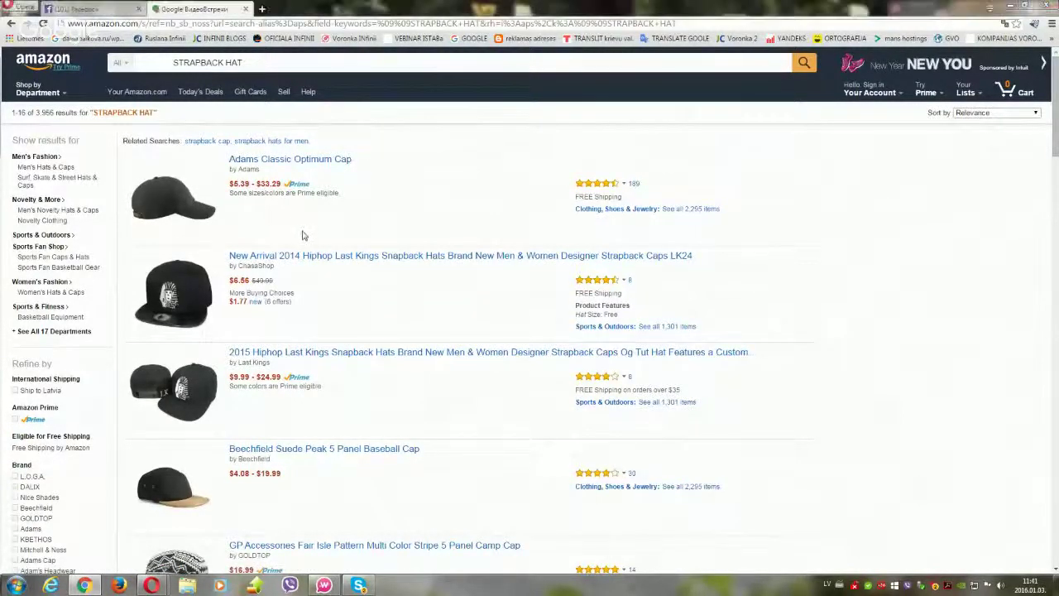
scroll(302, 237, down, 5)
scroll(304, 239, down, 4)
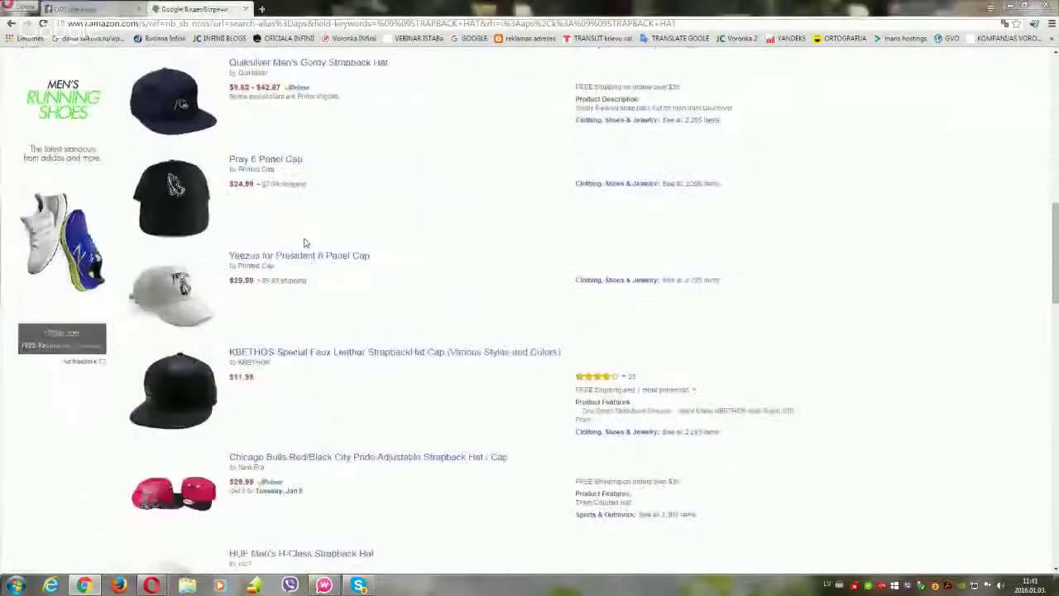
scroll(303, 240, down, 1)
scroll(304, 242, up, 3)
scroll(304, 243, up, 12)
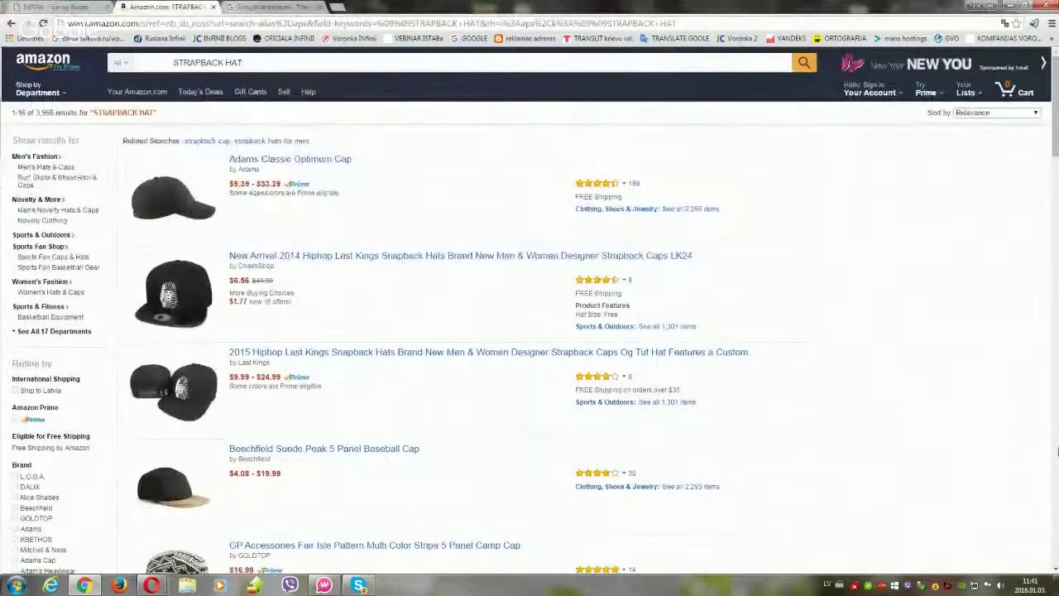
Put the dragged Amazon tab back in place and bring up Google Trends
click(212, 7)
drag(203, 16, 240, 17)
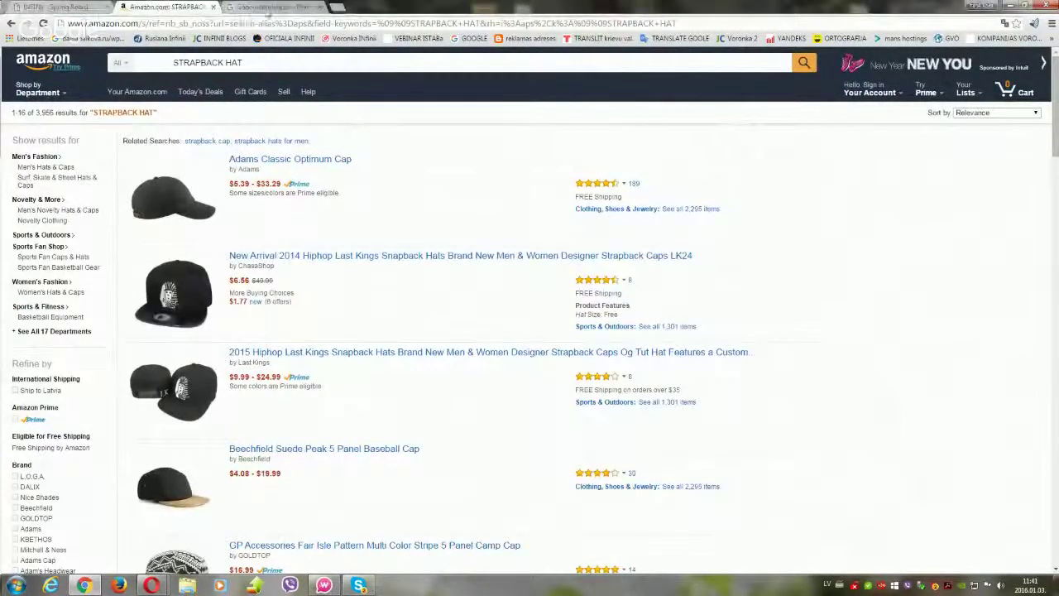
click(276, 8)
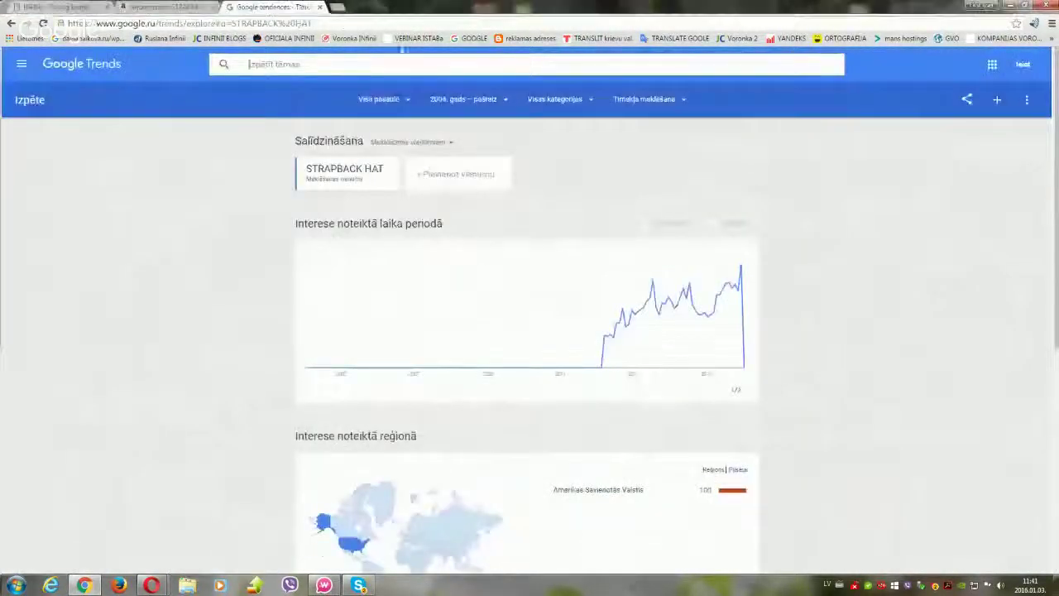
Paste STRAPBACK HAT into Google Trends, review its interest chart, then return to Spring Board
right_click(259, 63)
click(296, 130)
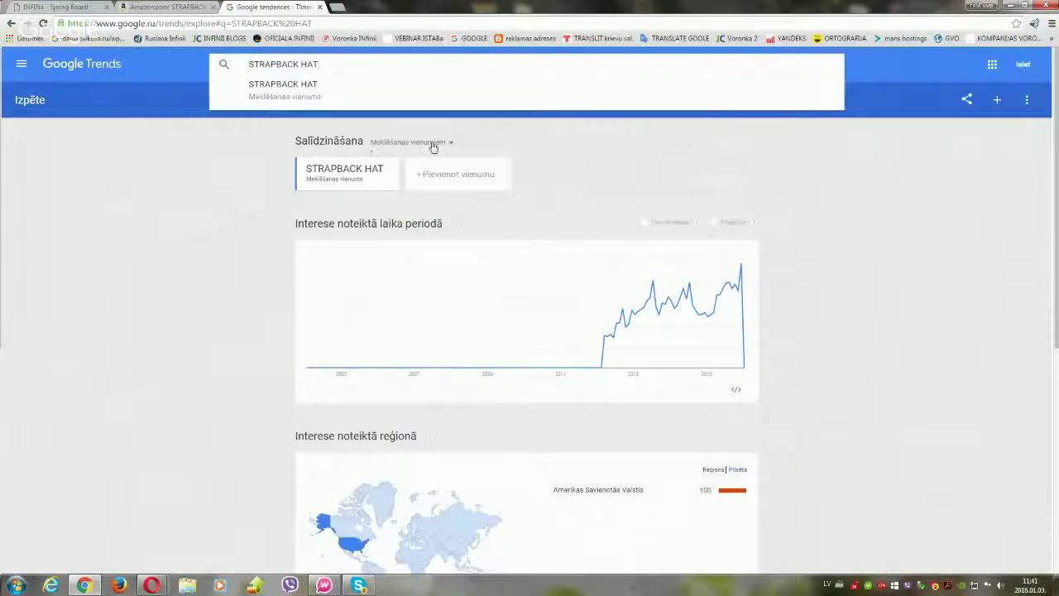
click(513, 95)
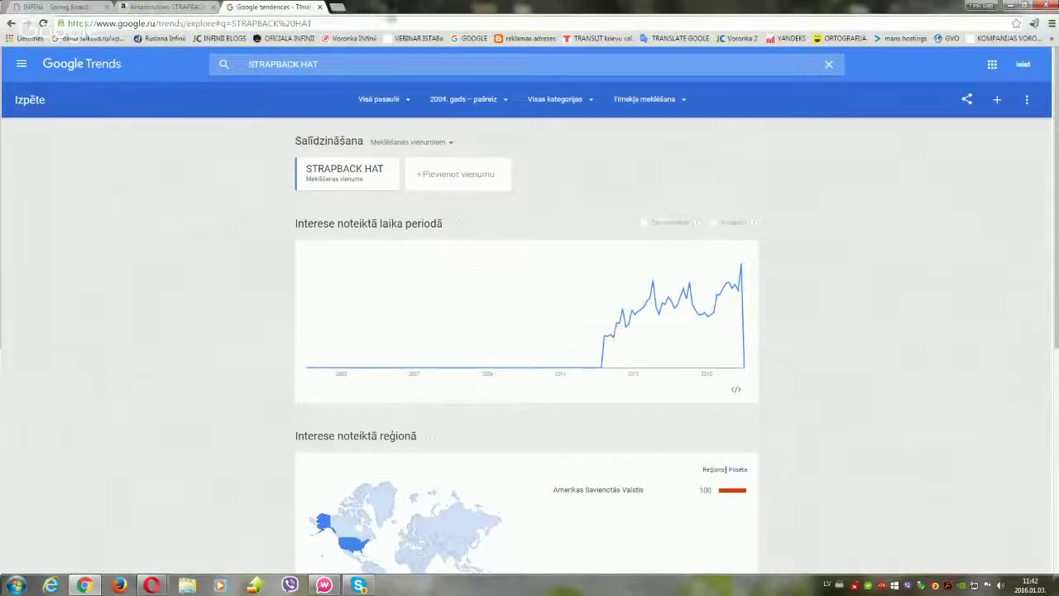
click(43, 10)
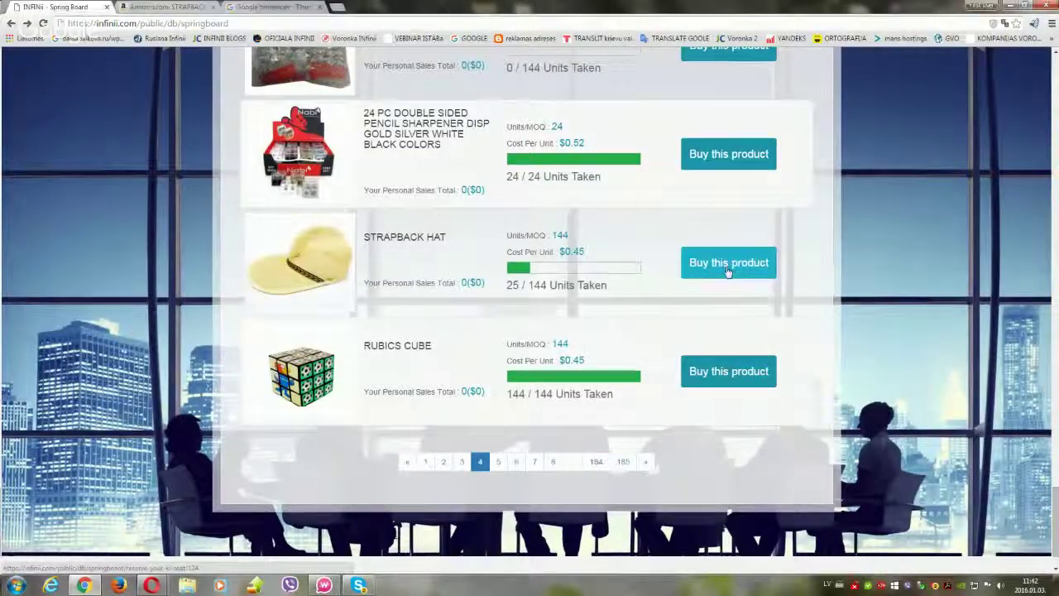
Order 5 units of STRAPBACK HAT with 'Ship, manage and sell this product for me' ticked
click(728, 265)
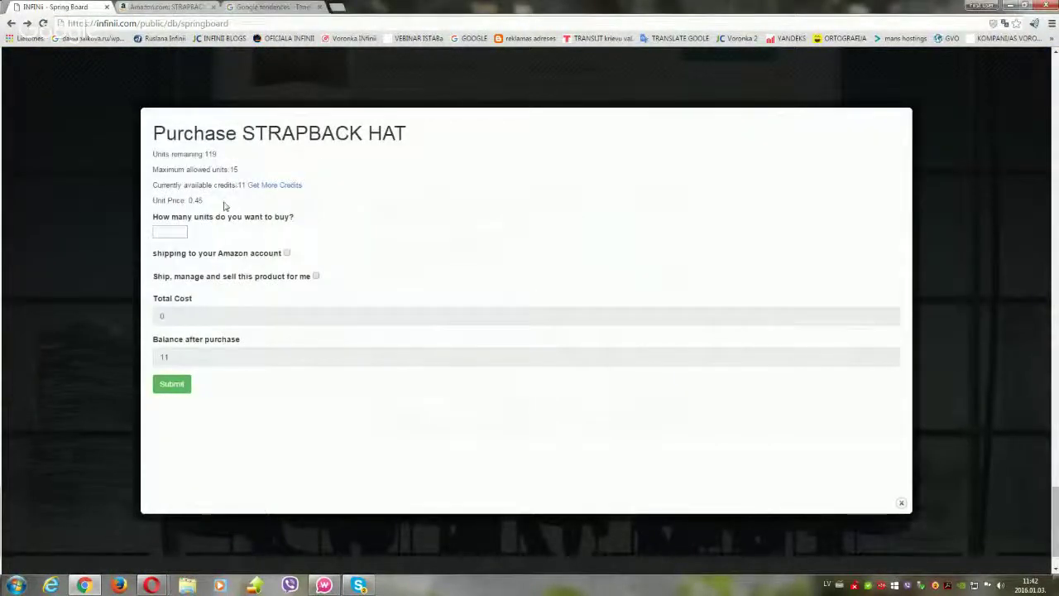
click(162, 233)
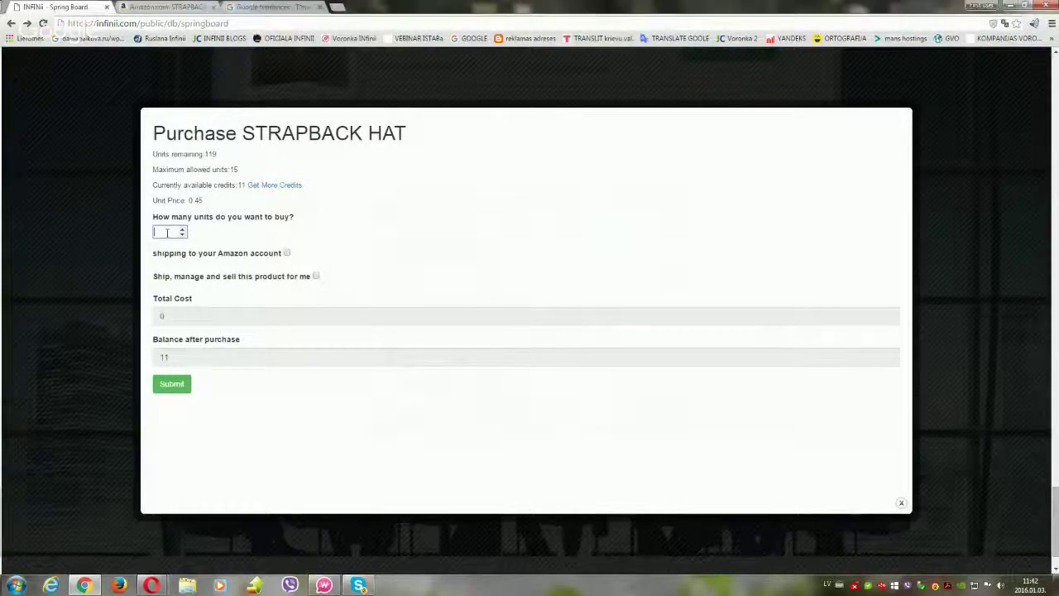
text(5)
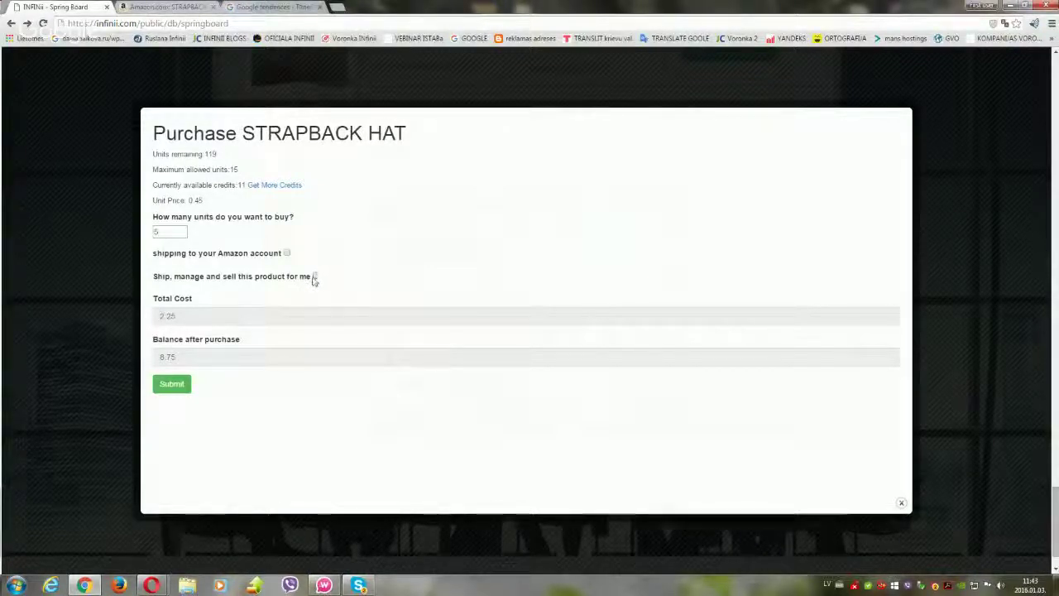
click(316, 277)
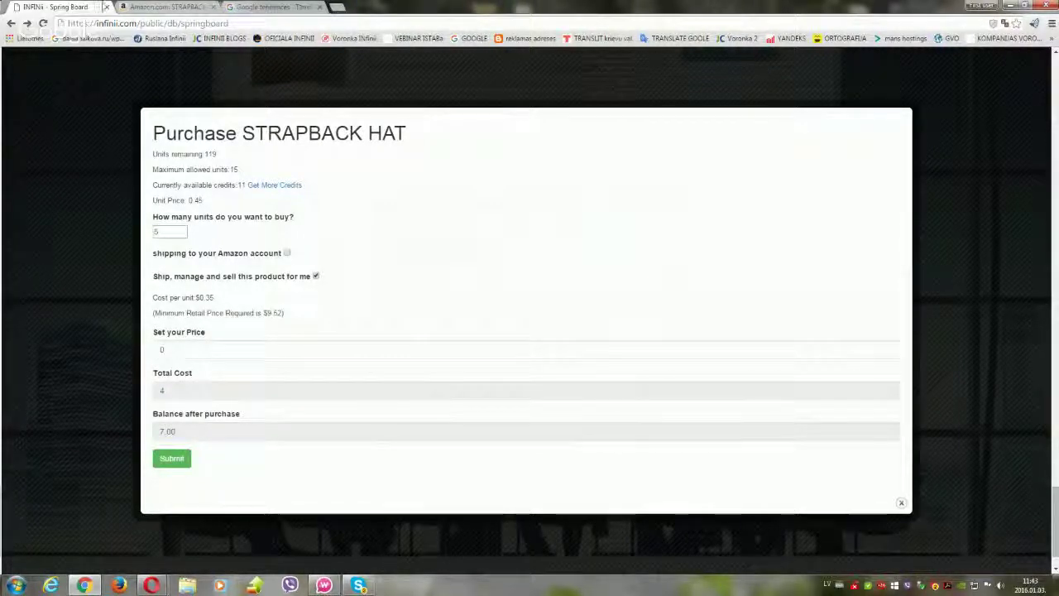
click(155, 7)
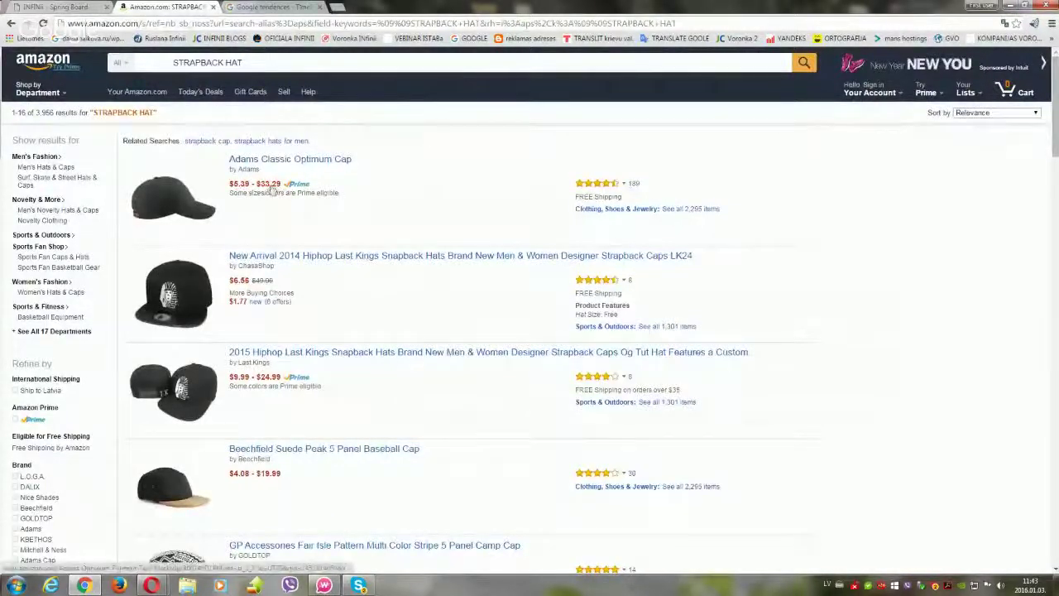
Compare Amazon STRAPBACK HAT prices, glance at Trends, and return to the hat purchase form
scroll(298, 279, down, 1)
scroll(298, 280, down, 4)
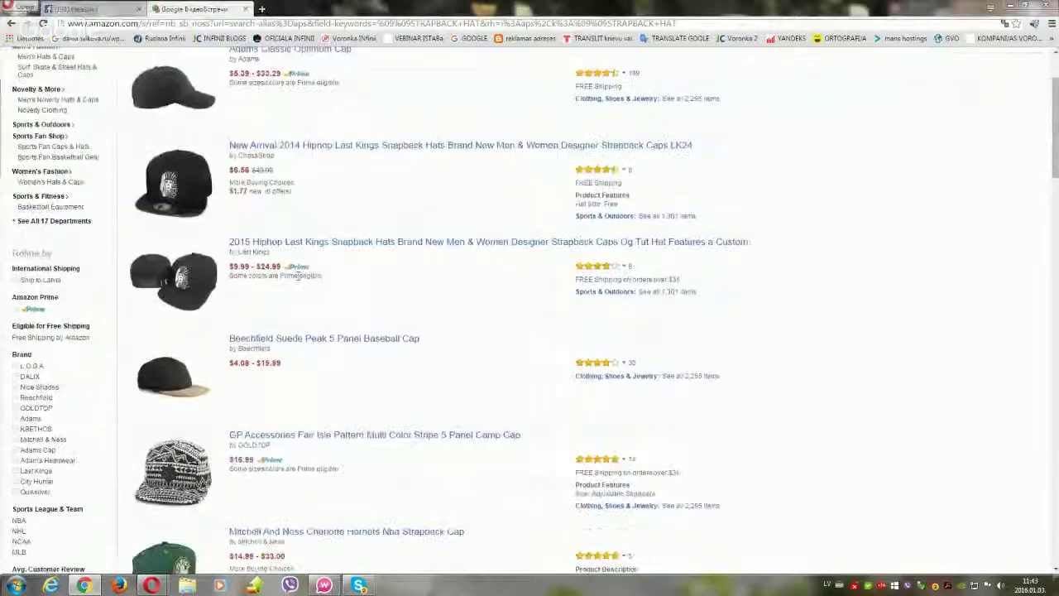
scroll(291, 290, down, 1)
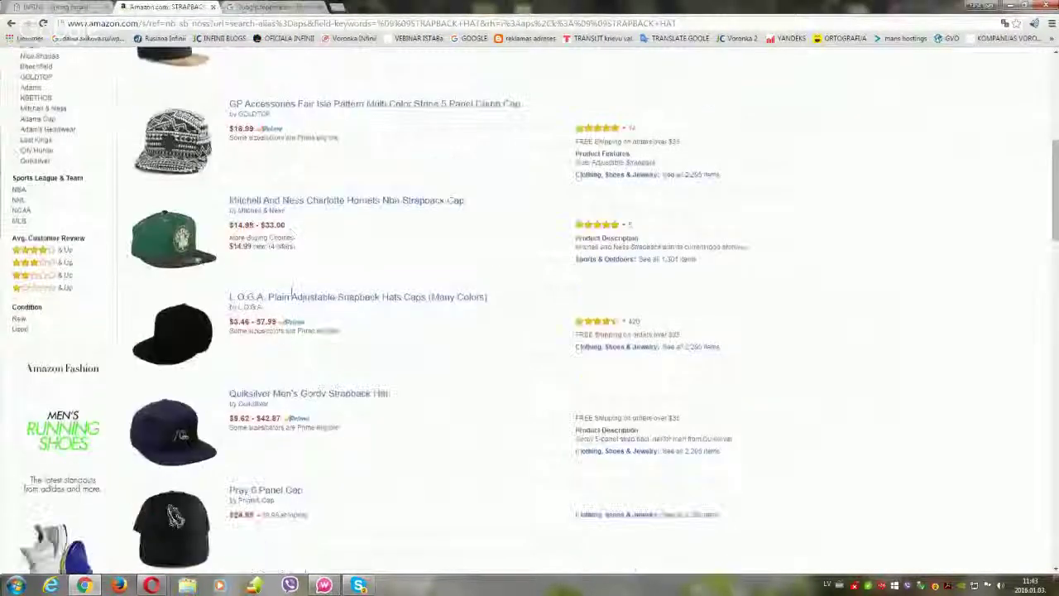
scroll(292, 289, up, 3)
scroll(291, 296, up, 4)
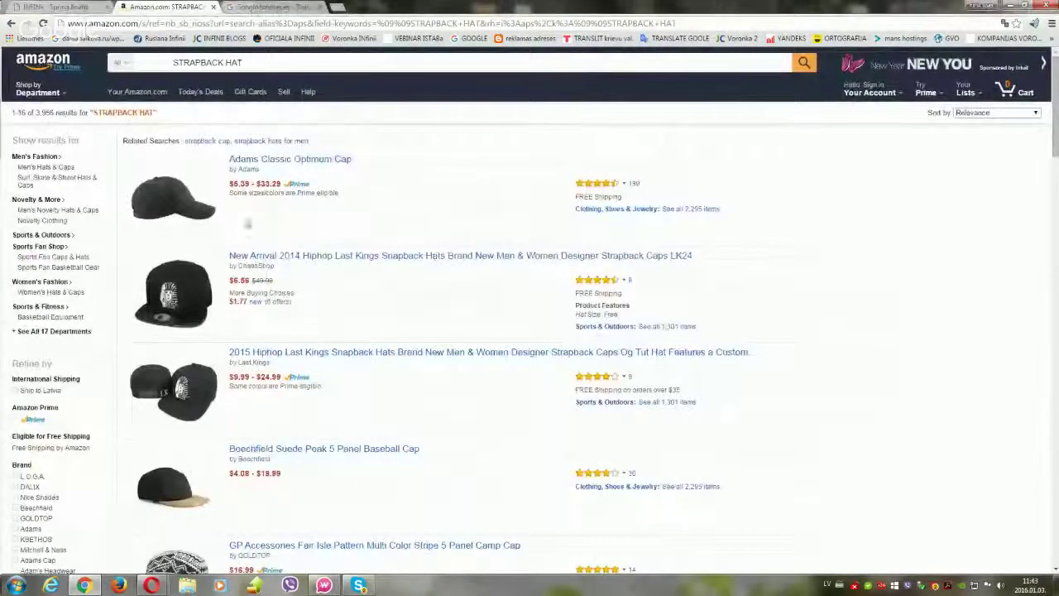
click(266, 7)
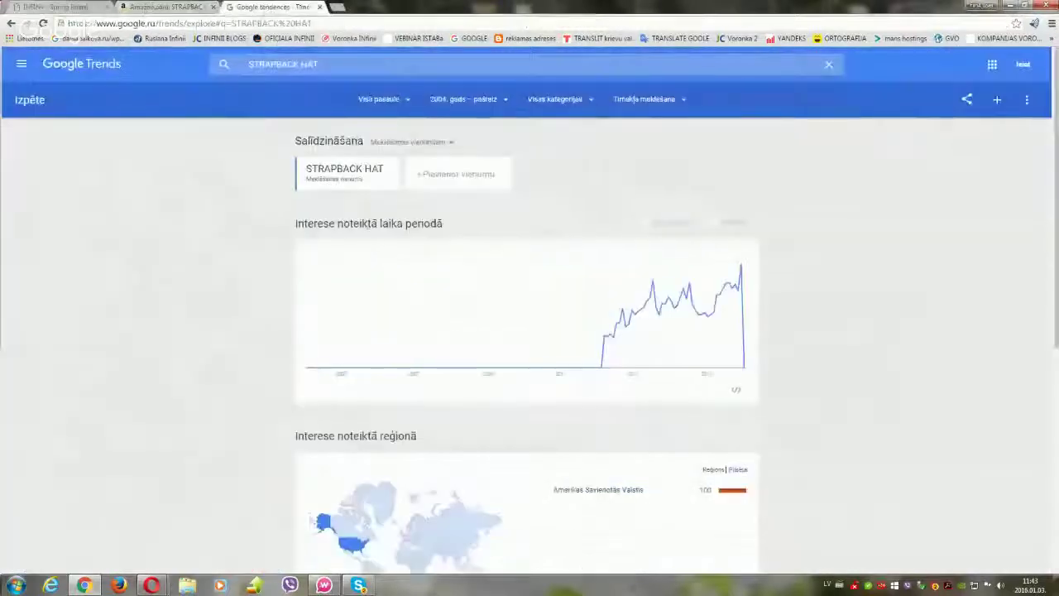
click(58, 7)
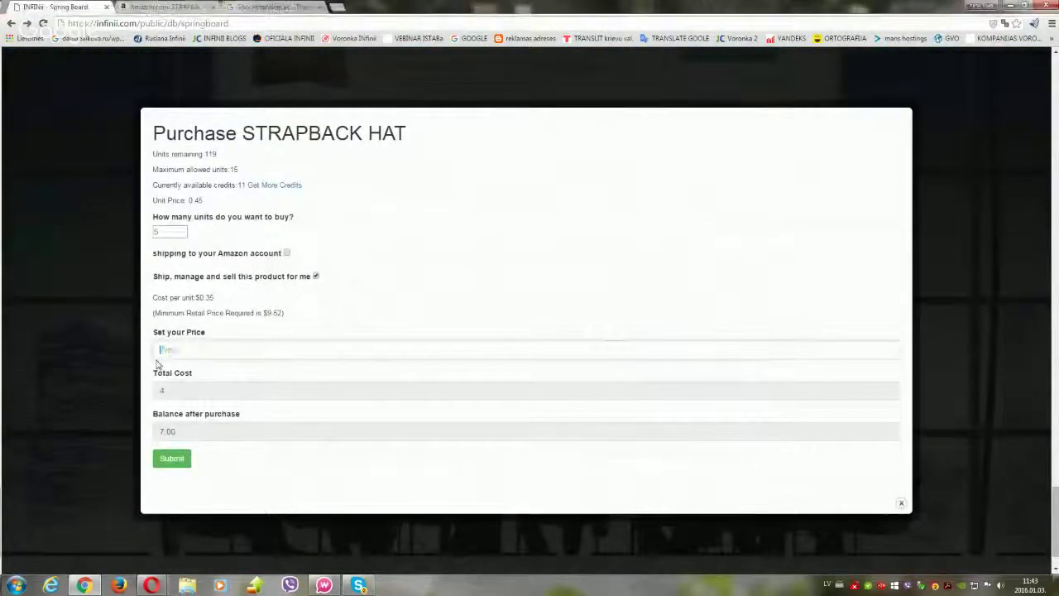
Enter a resale price of 10 for the Strapback Hat and submit the reservation
click(158, 354)
text(10)
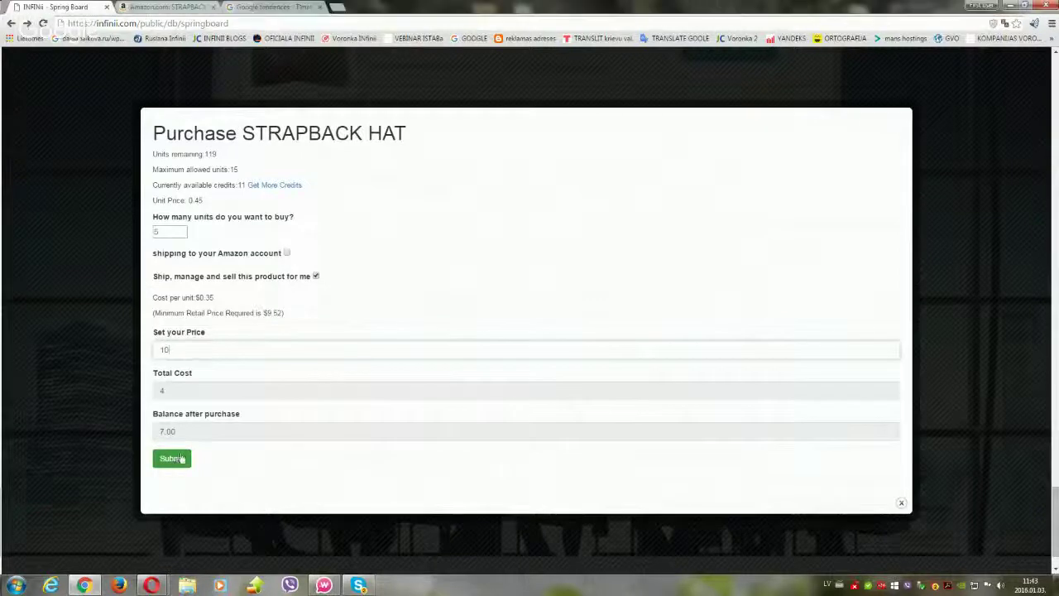
click(178, 458)
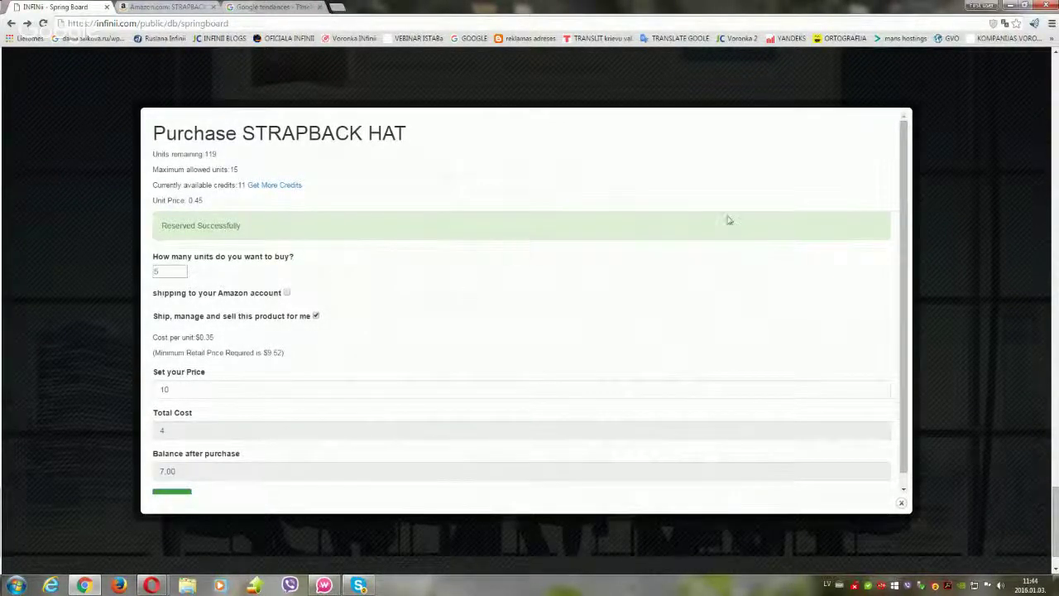
scroll(568, 245, down, 2)
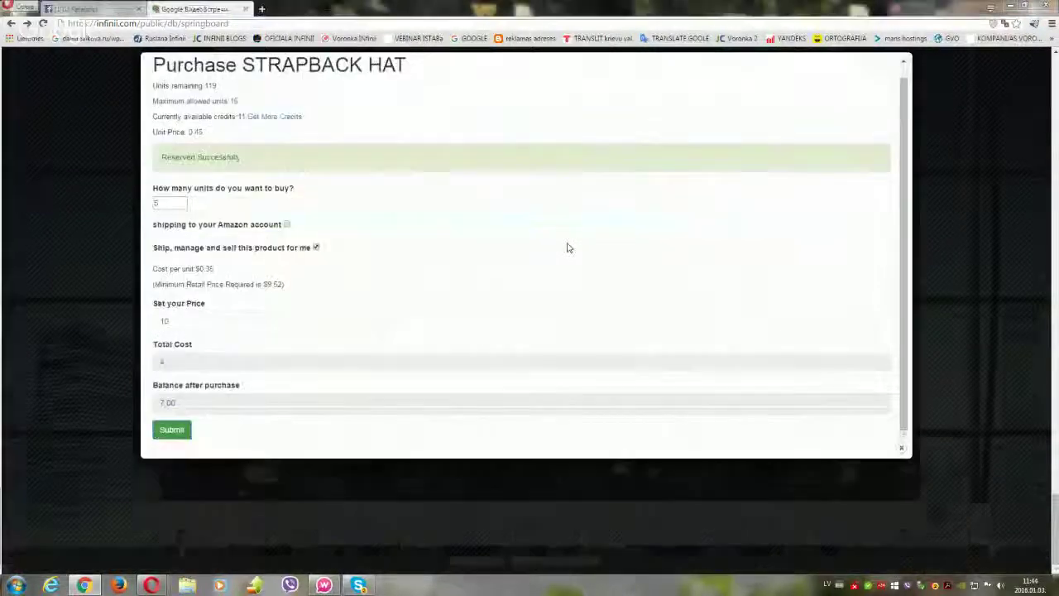
scroll(567, 247, up, 5)
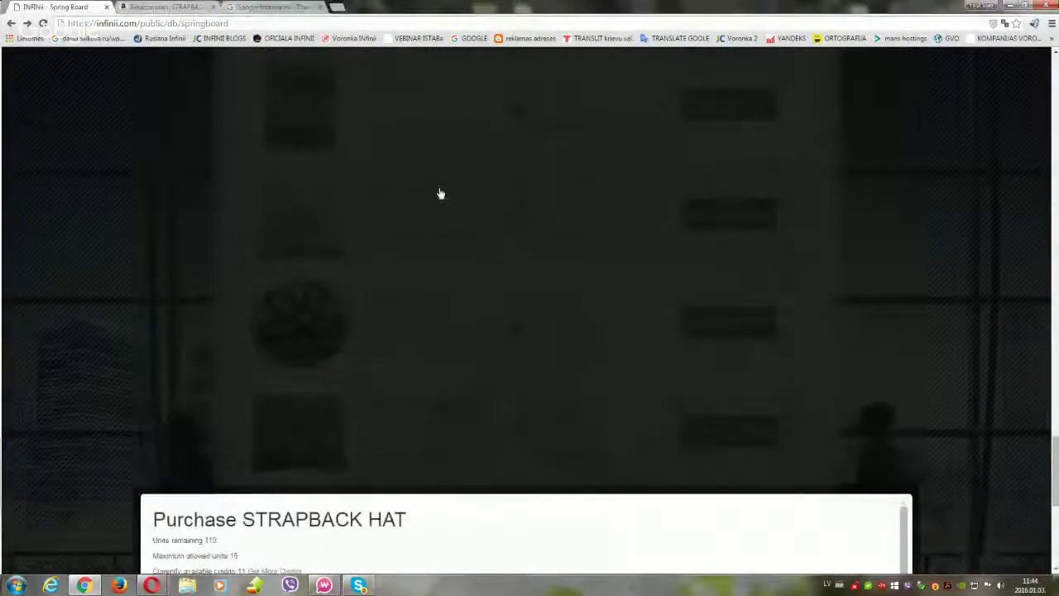
scroll(439, 194, down, 1)
scroll(435, 222, down, 5)
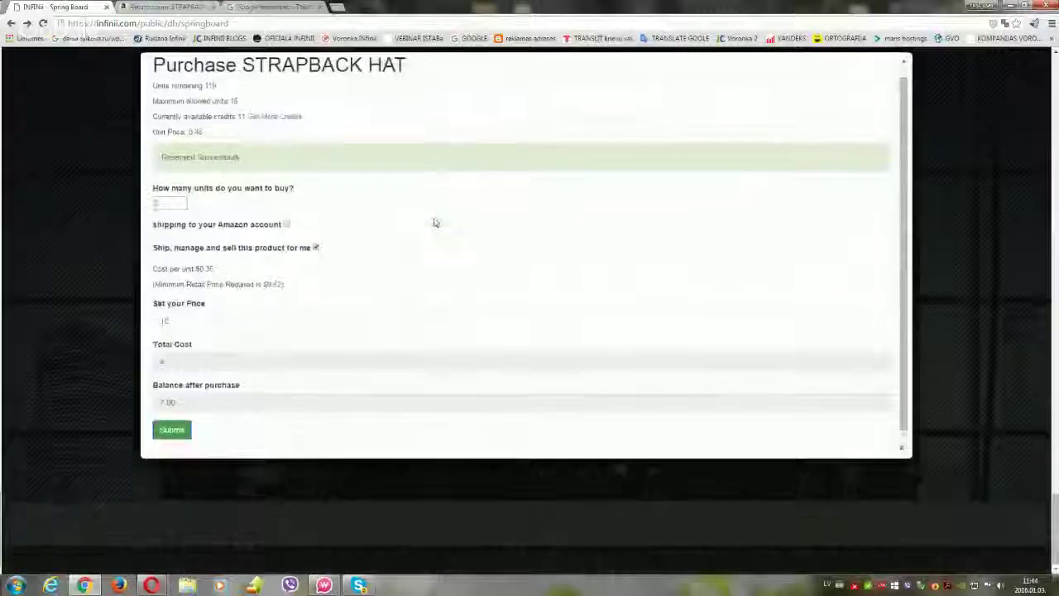
scroll(436, 223, up, 5)
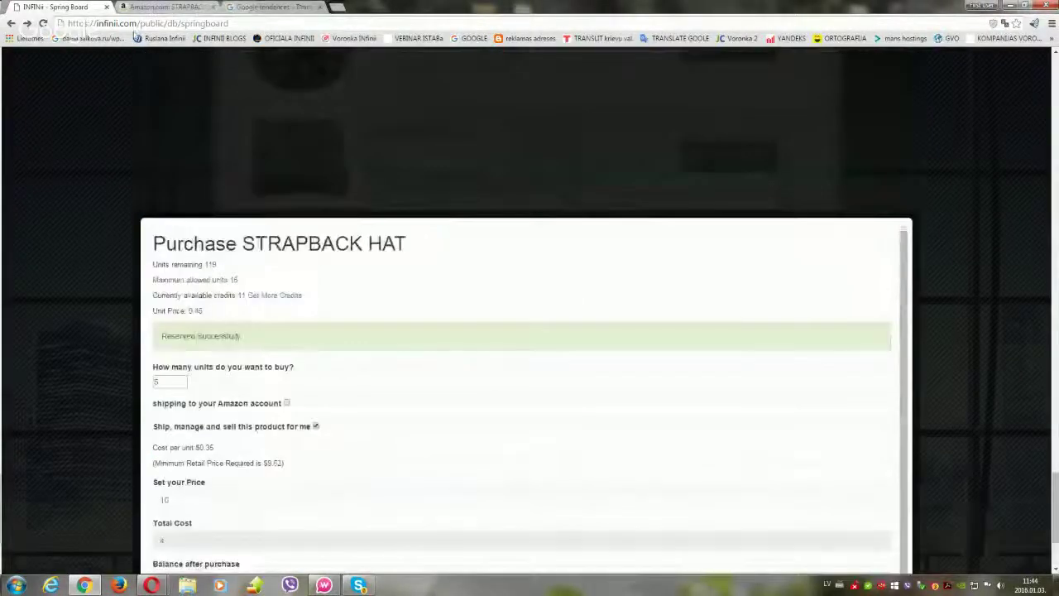
Return to the members home page and reopen Spring Board, retrying until its notice and video appear
click(10, 23)
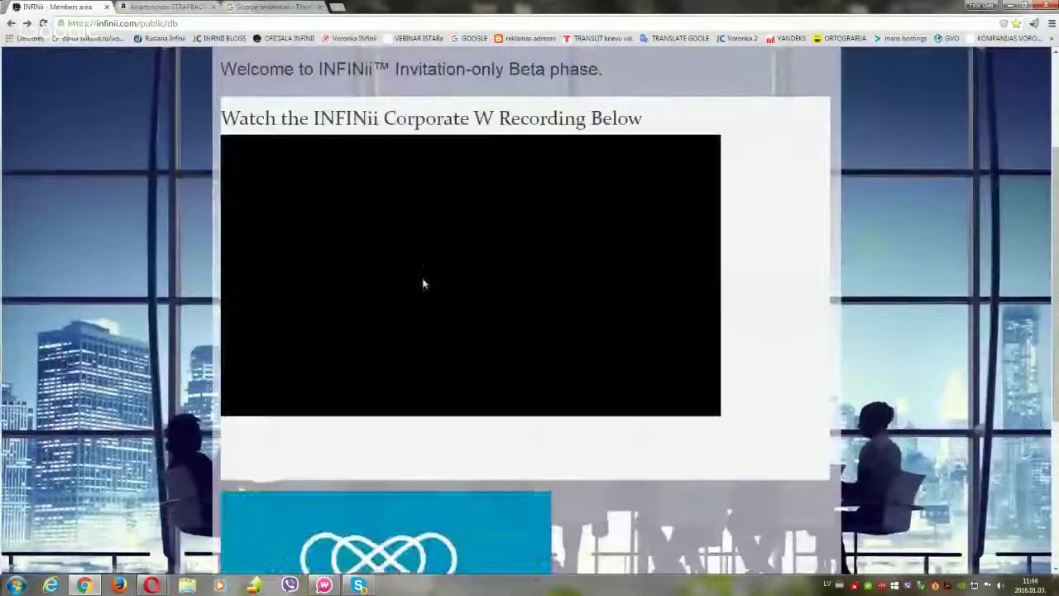
scroll(419, 279, up, 3)
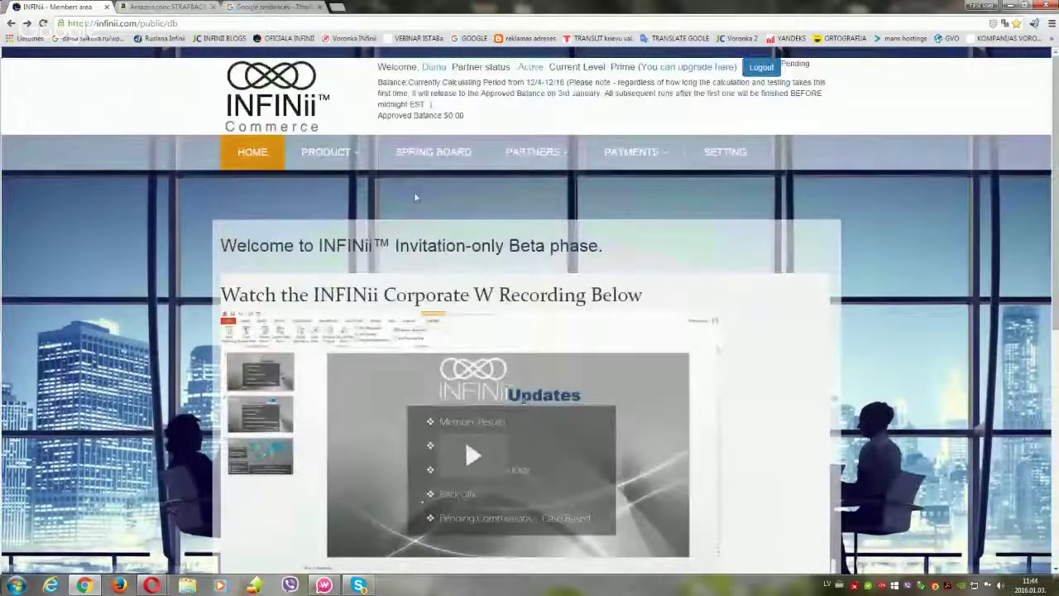
click(438, 157)
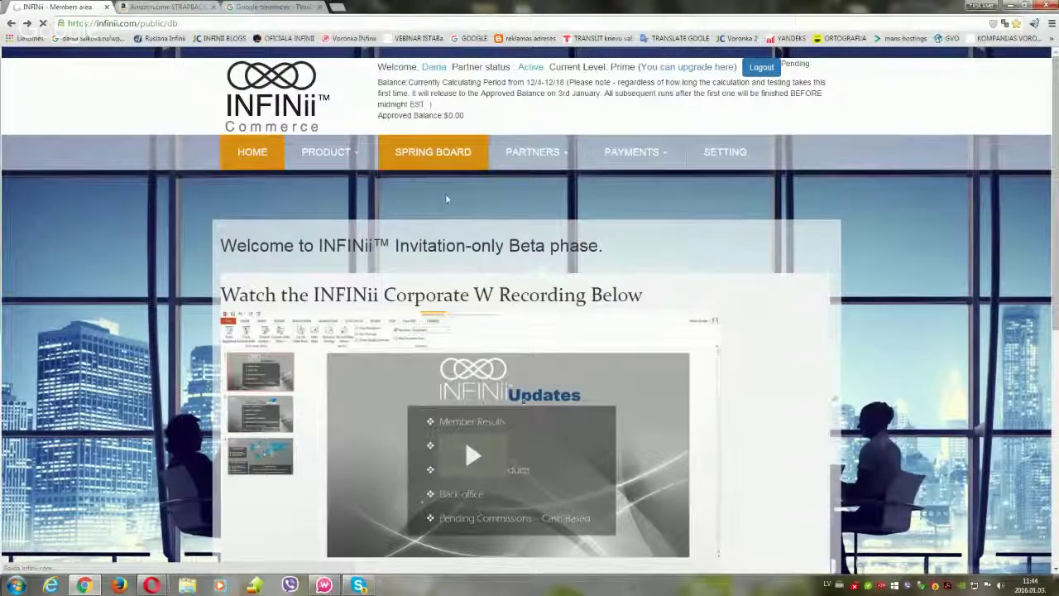
scroll(323, 336, down, 2)
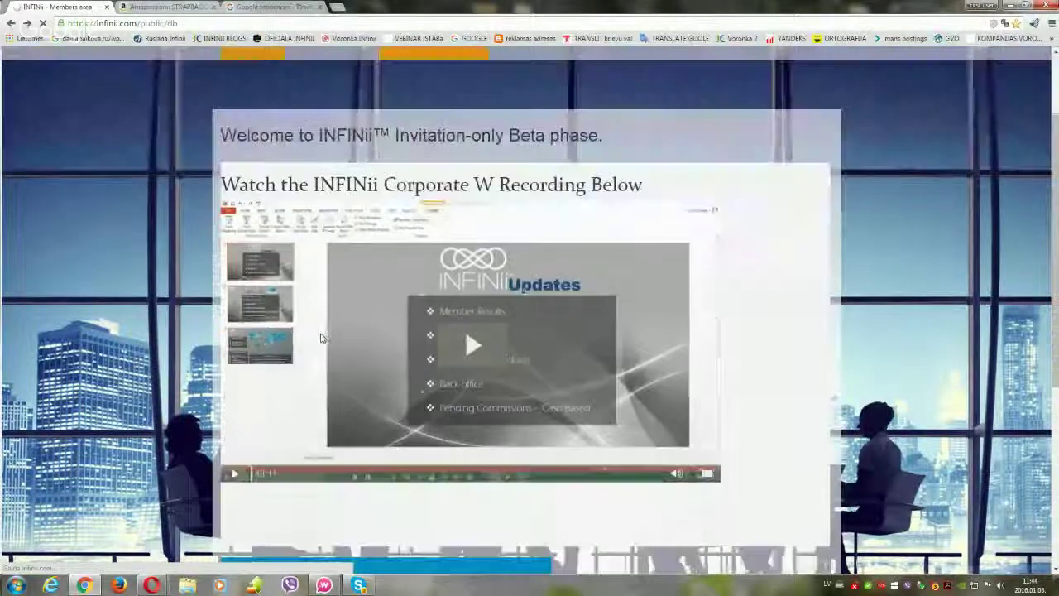
scroll(322, 337, down, 4)
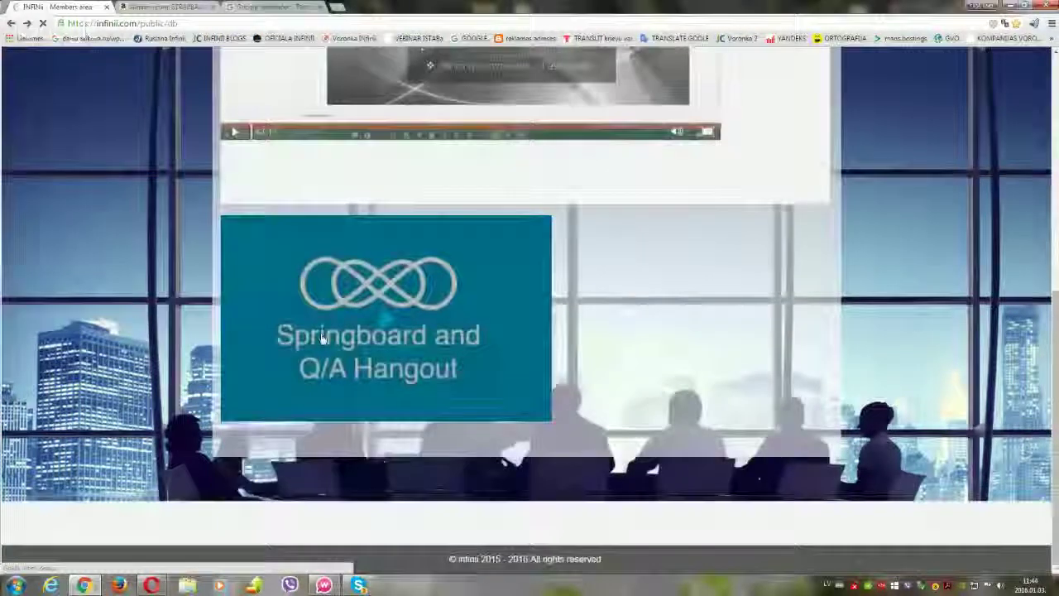
scroll(387, 218, up, 6)
scroll(431, 194, down, 1)
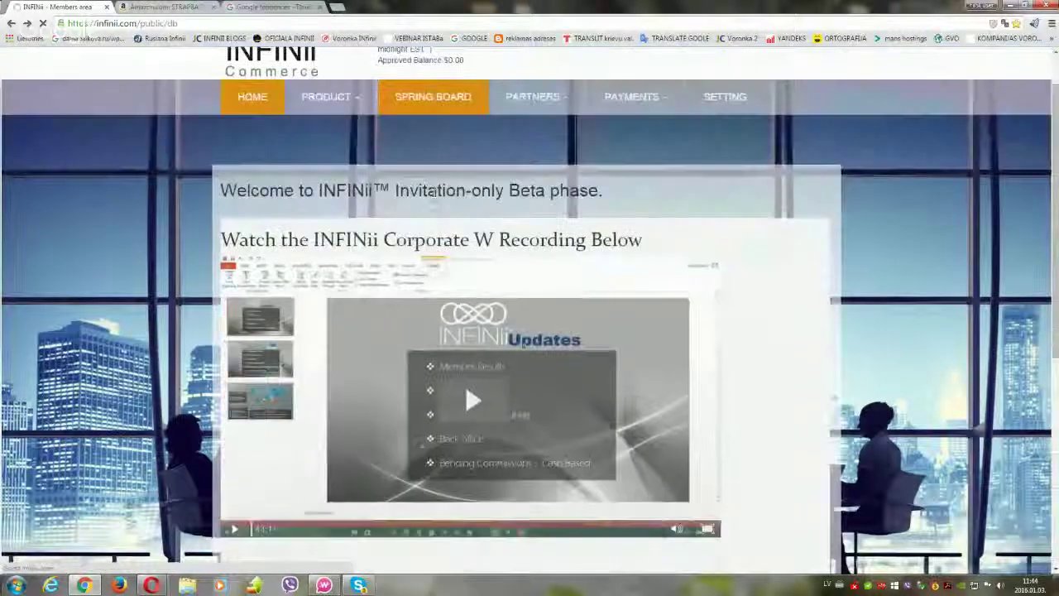
click(445, 104)
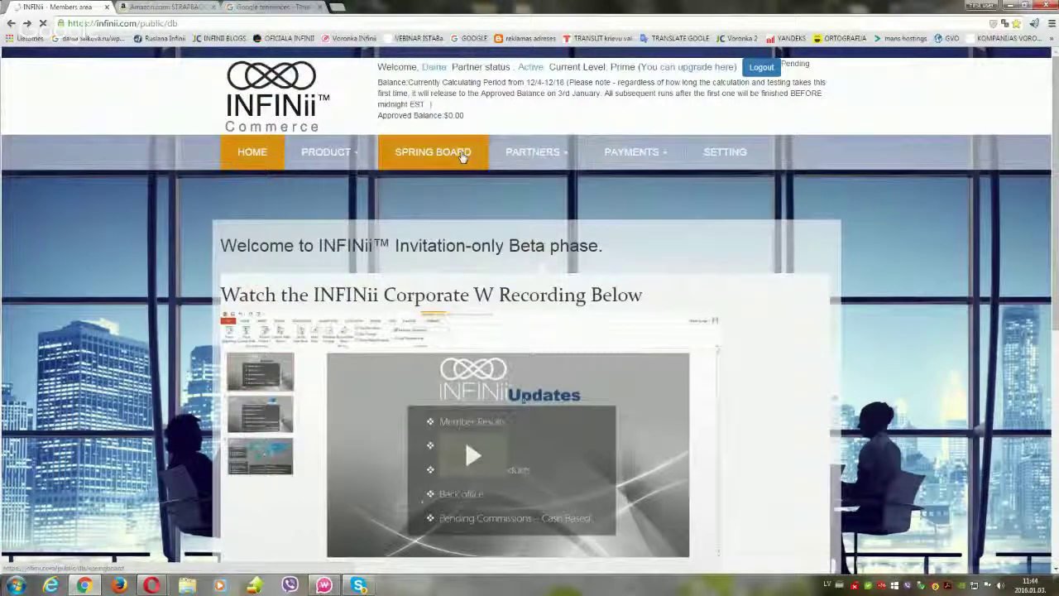
click(461, 156)
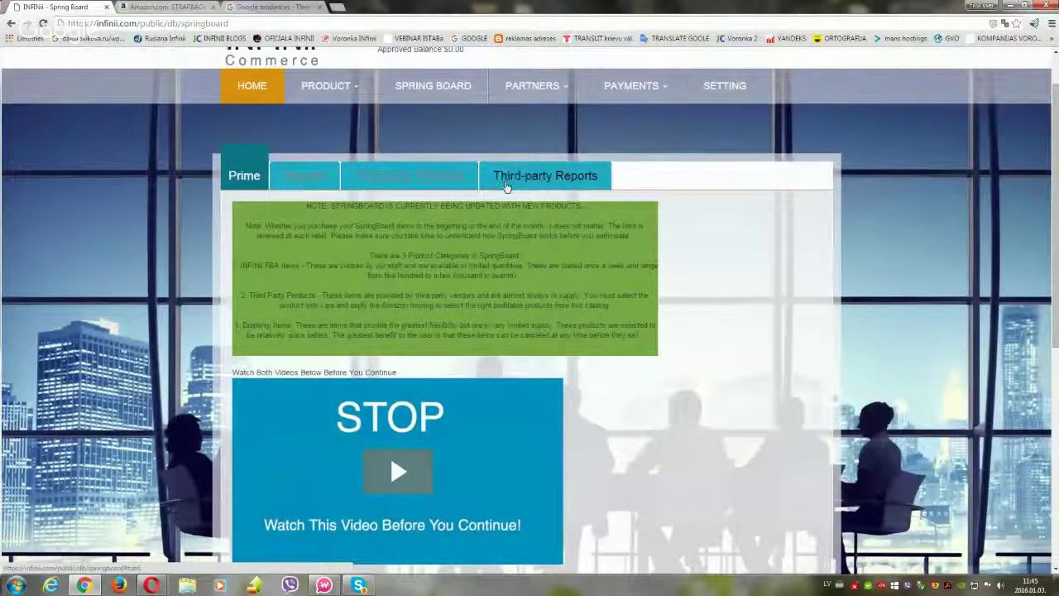
Open Third-party Reports and scroll to the product list showing the Strapback Hat entry
click(576, 178)
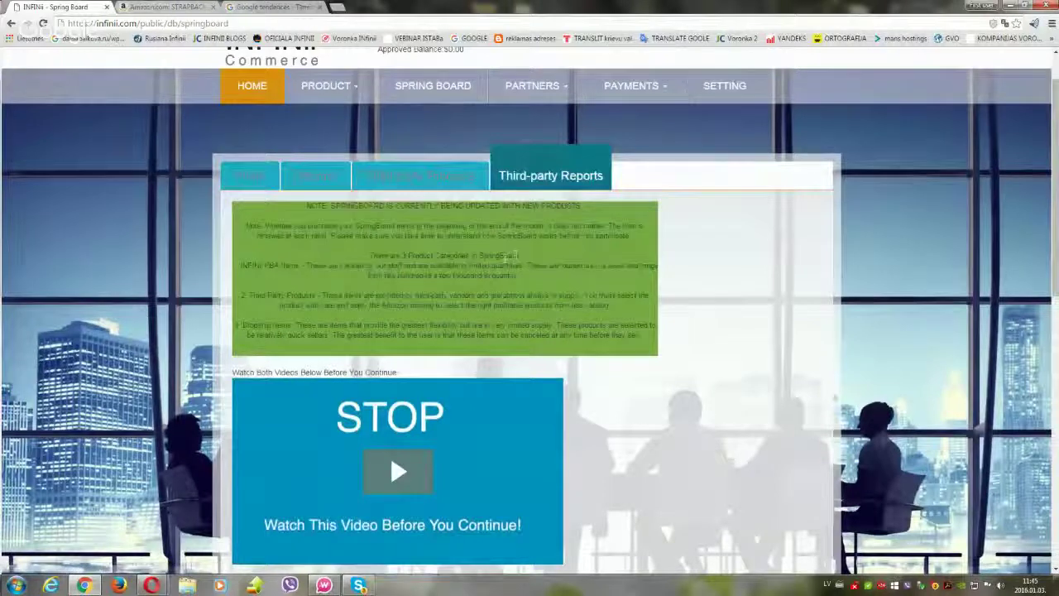
scroll(506, 258, down, 6)
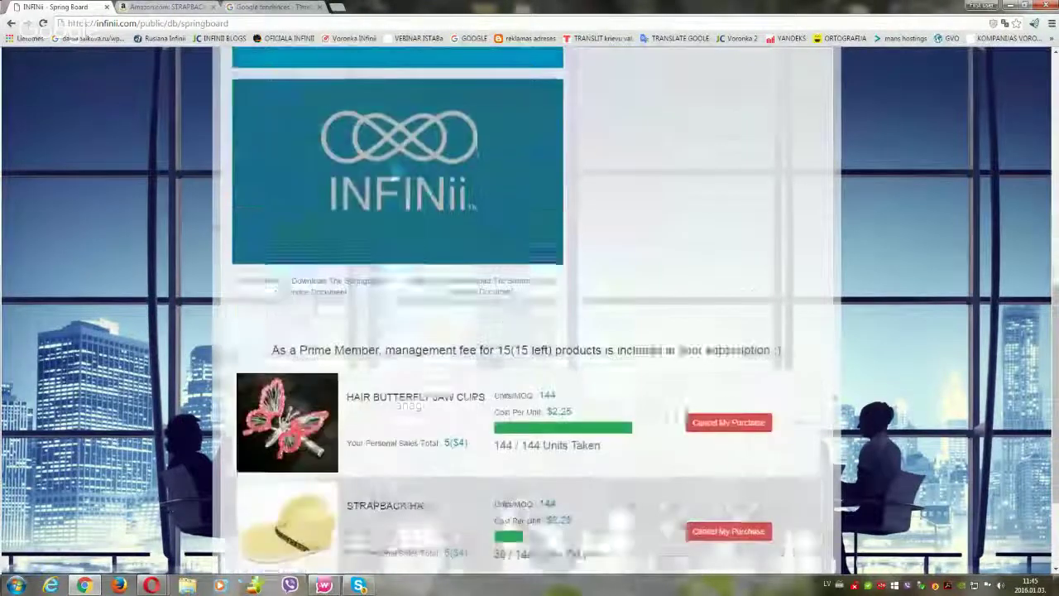
scroll(441, 274, down, 2)
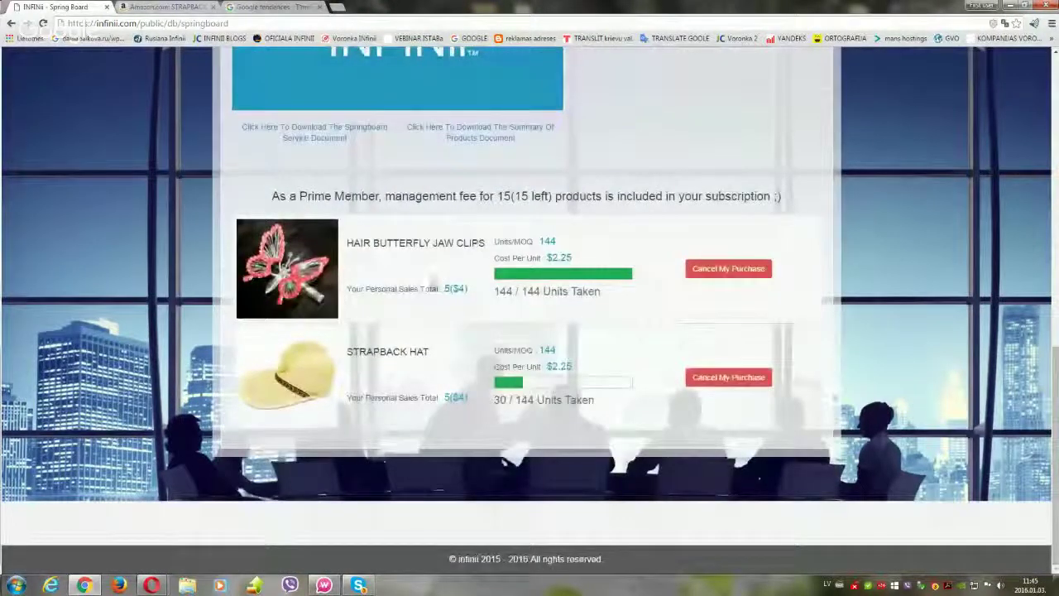